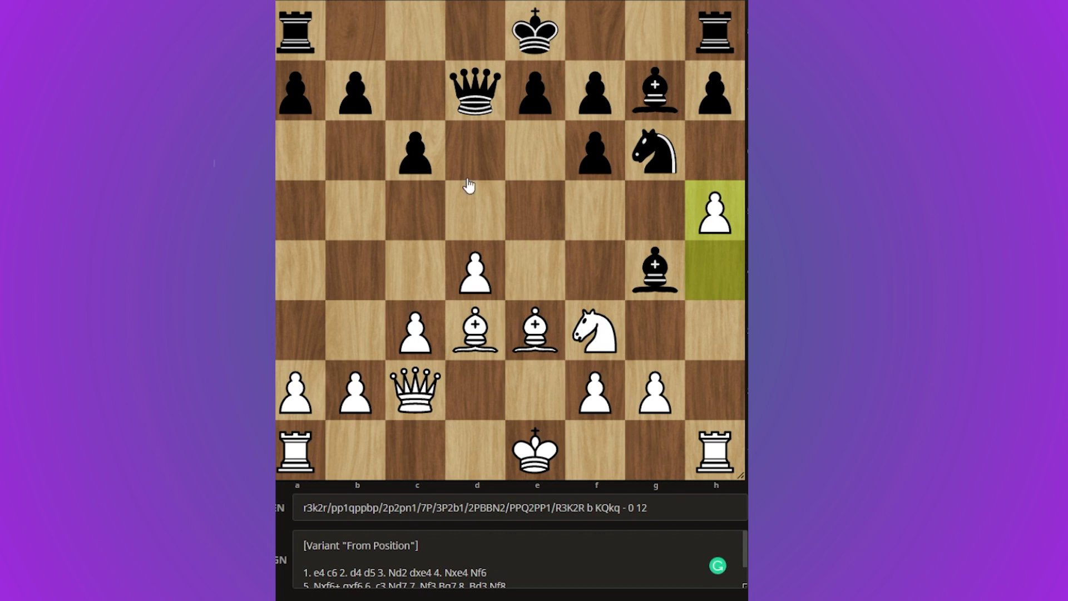
- Select the Lichess game's entire PGN text, Variant header through 12. h5, and copy it
scroll(488, 572, "down", 2)
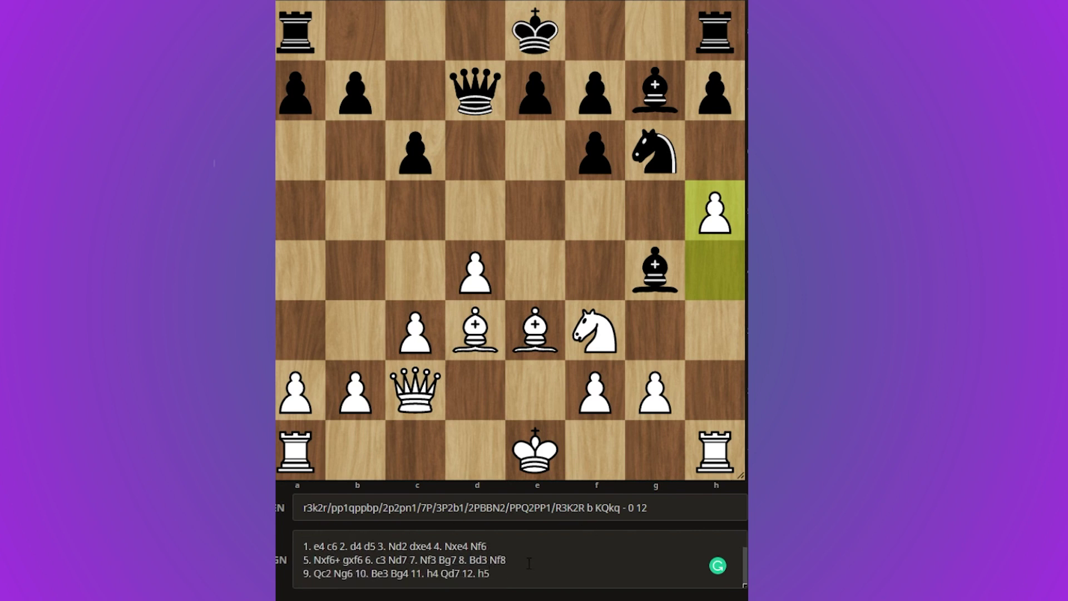
left_click_drag(502, 576, 299, 566)
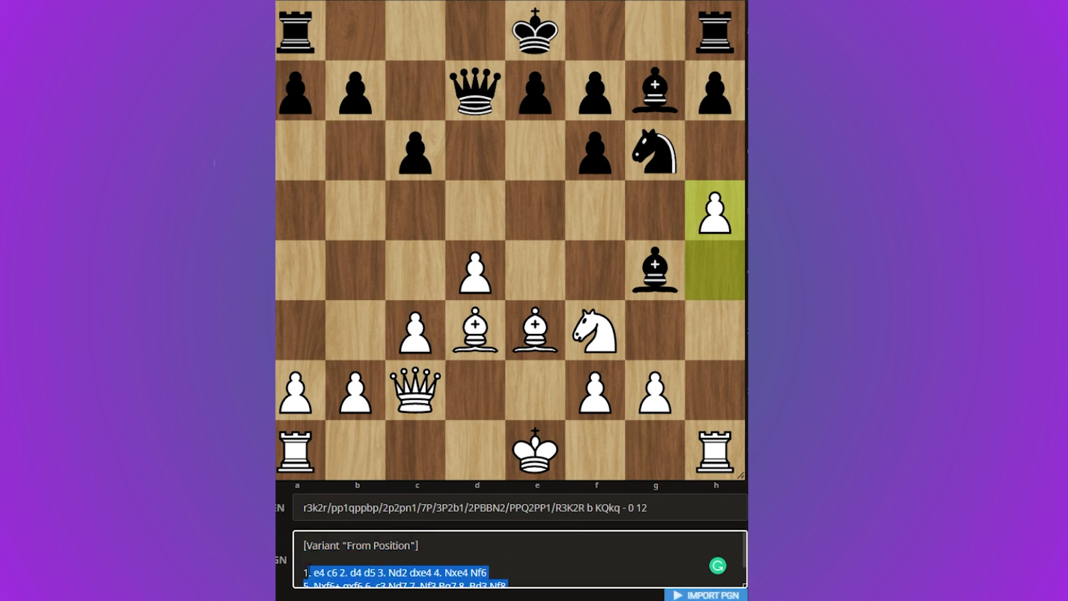
right_click(326, 572)
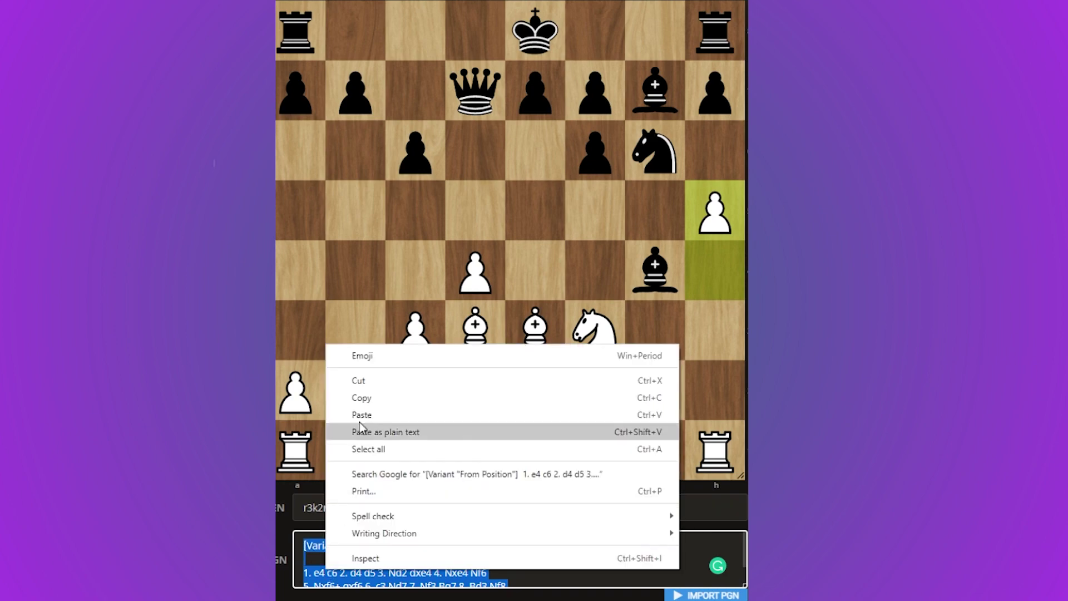
left_click(363, 396)
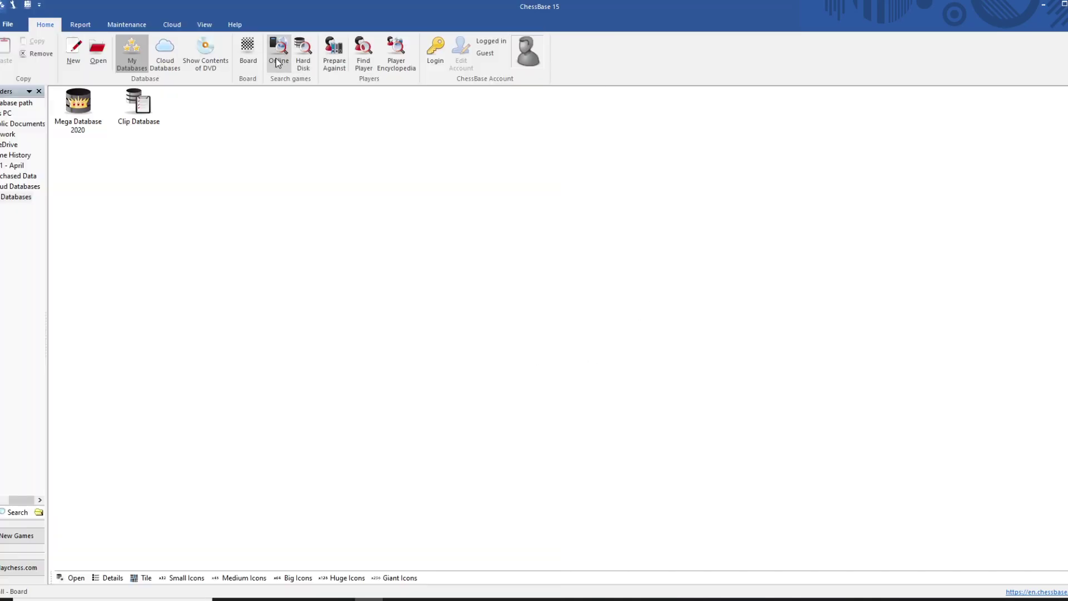
- Paste the copied PGN into a new ChessBase board and replay it from 1.e4 c6
left_click(247, 52)
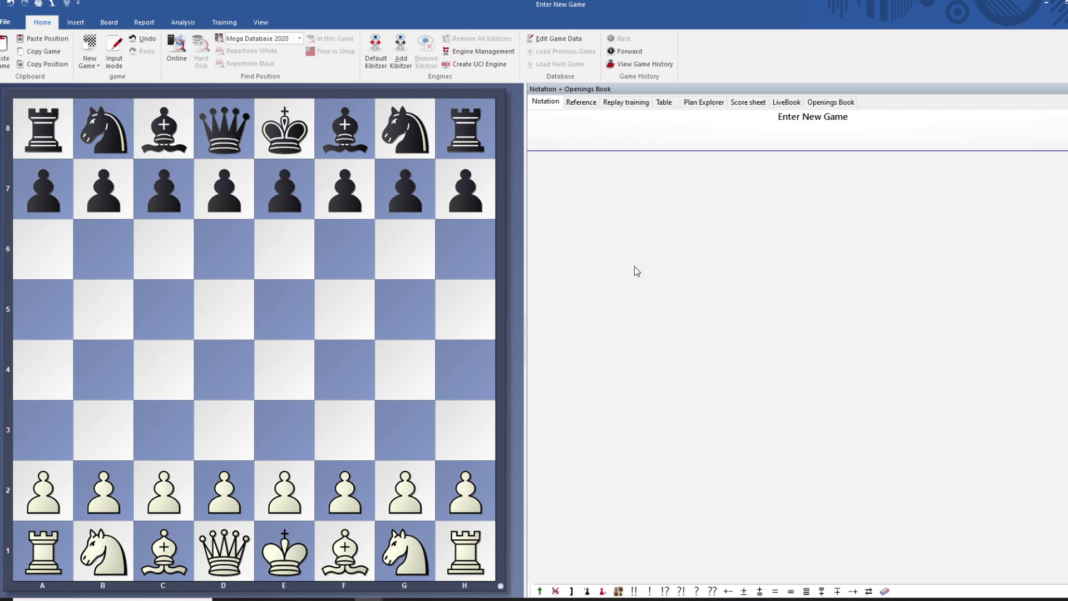
key("ctrl+v")
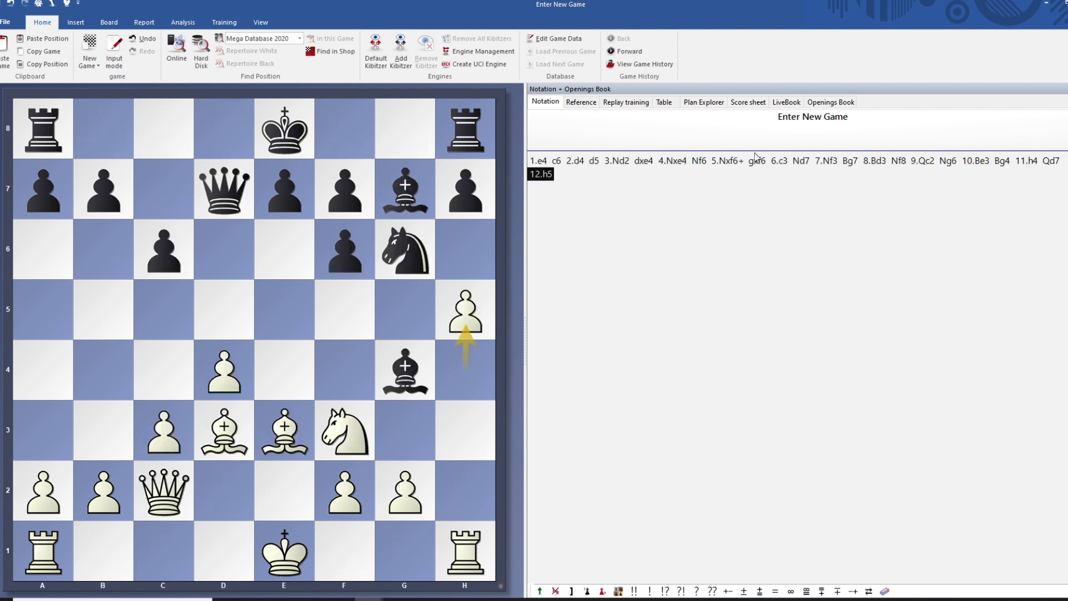
key("Home")
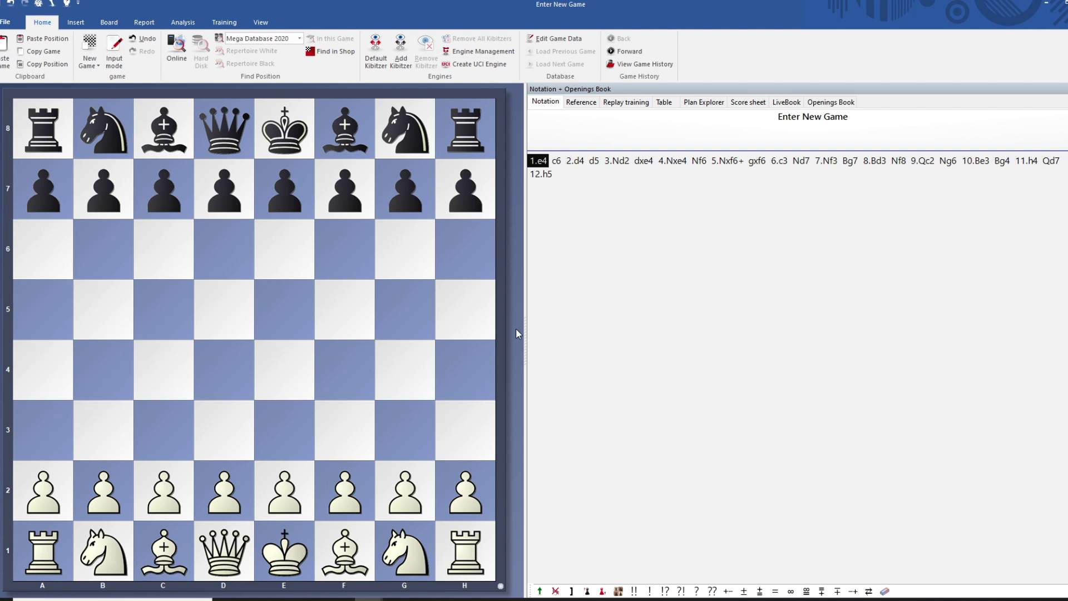
key("Right")
key("Right")
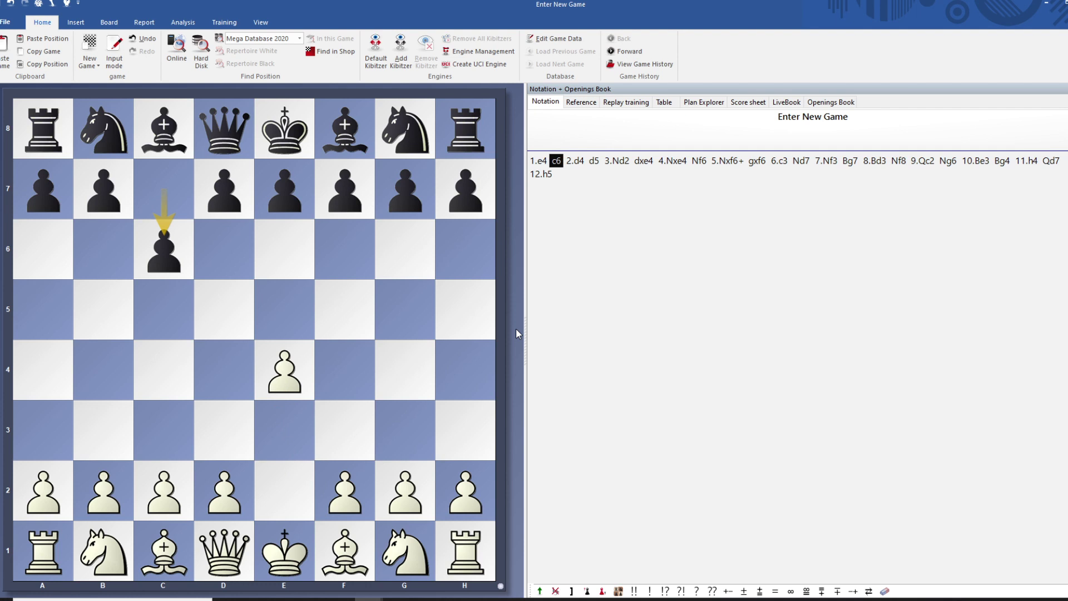
- Open the comment box after 1...c6 and close it without adding text
right_click(557, 163)
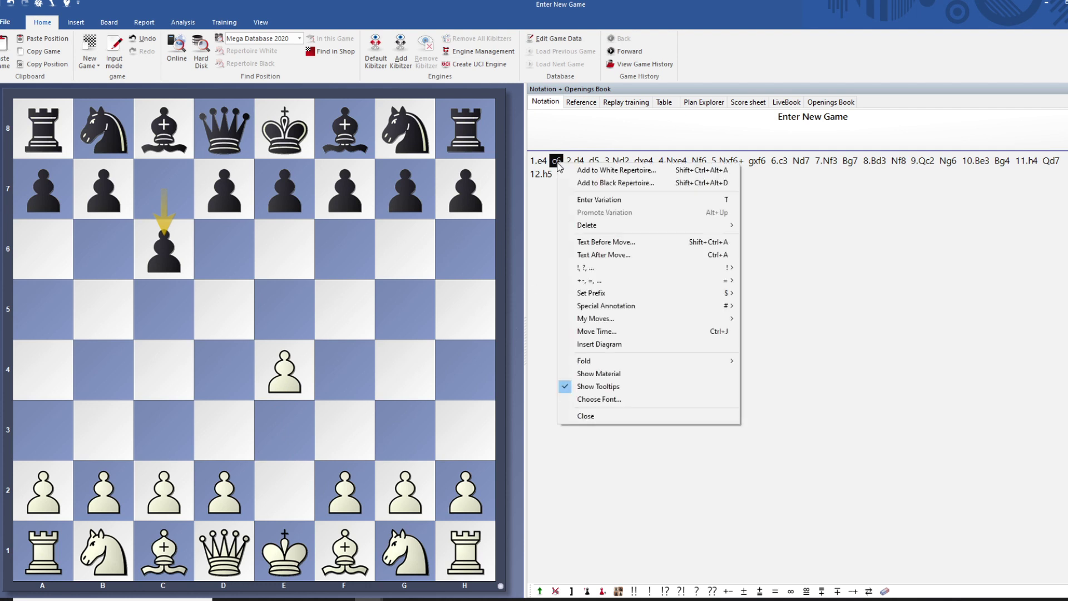
left_click(597, 254)
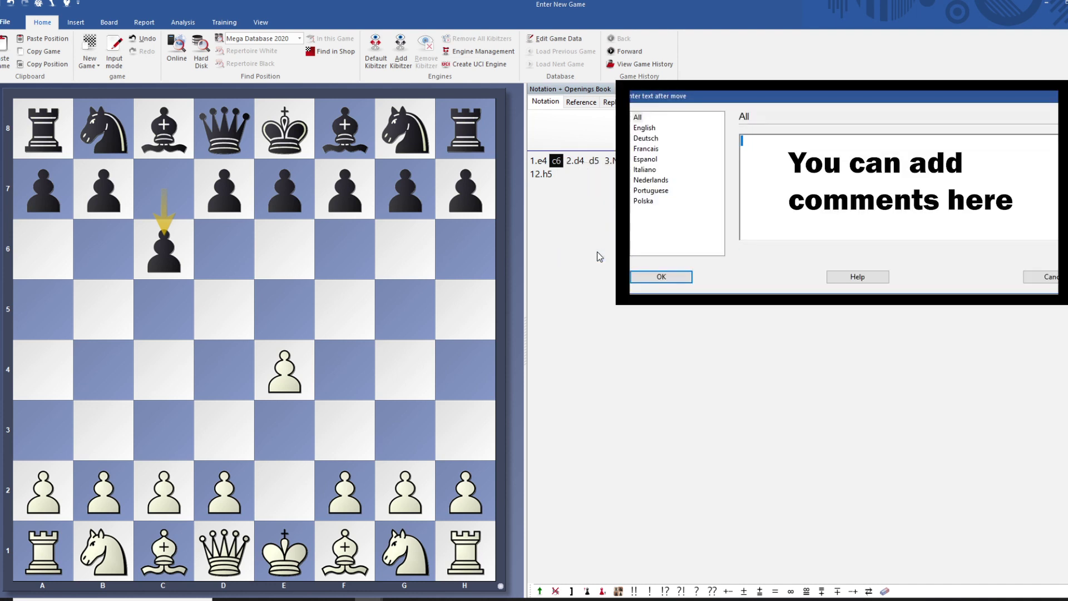
left_click(1056, 280)
- Step to 5.Nxf6+ and play 5...exf6 as an alternative side variation
key("Right")
key("Right")
key("Right")
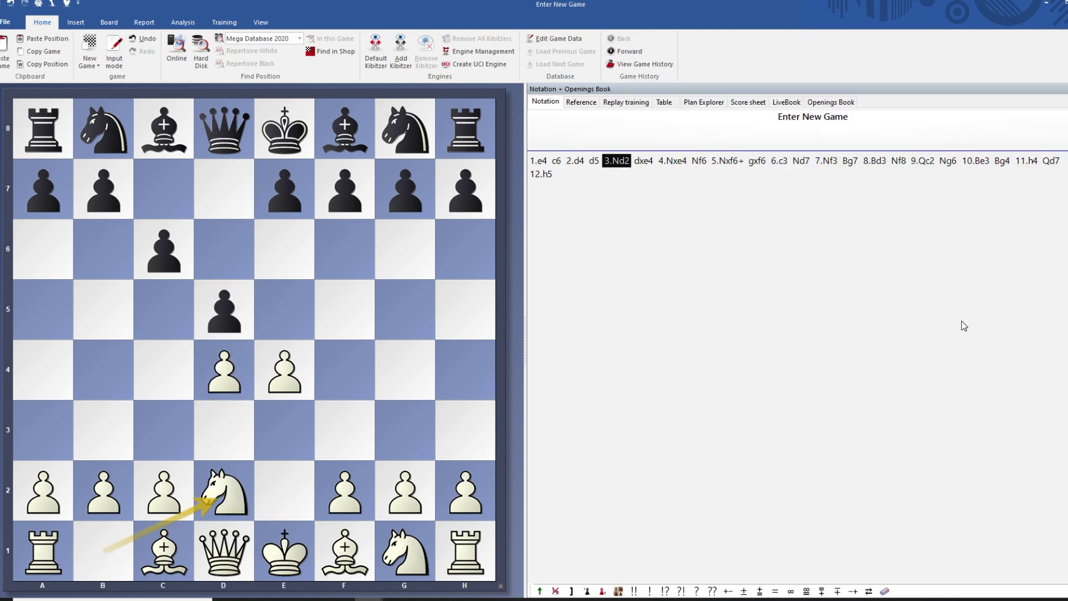
key("Right")
key("Left")
key("Right")
key("Right")
key("Right")
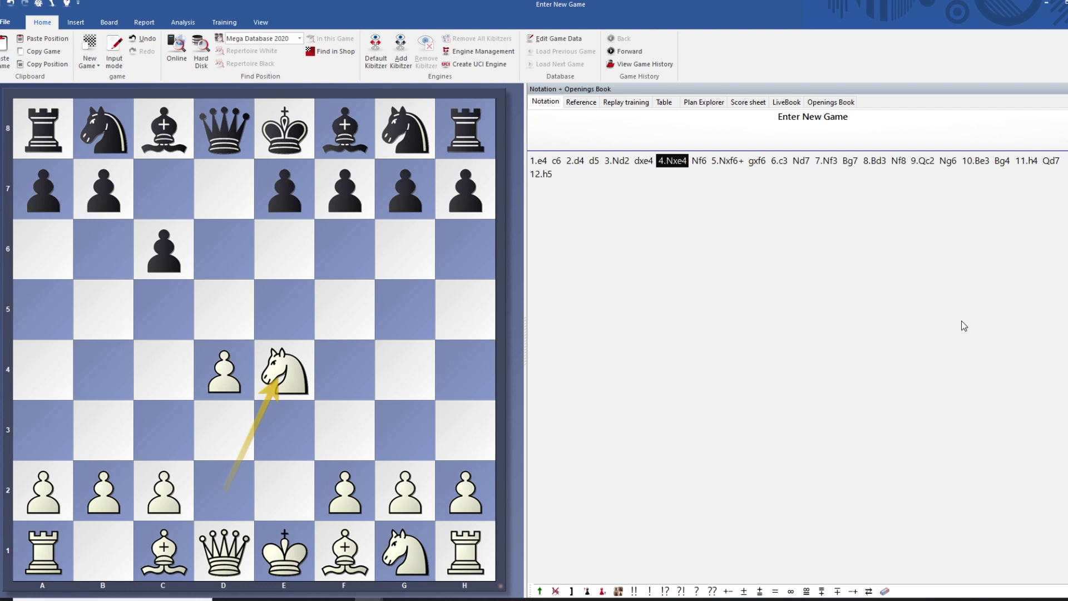
key("Right")
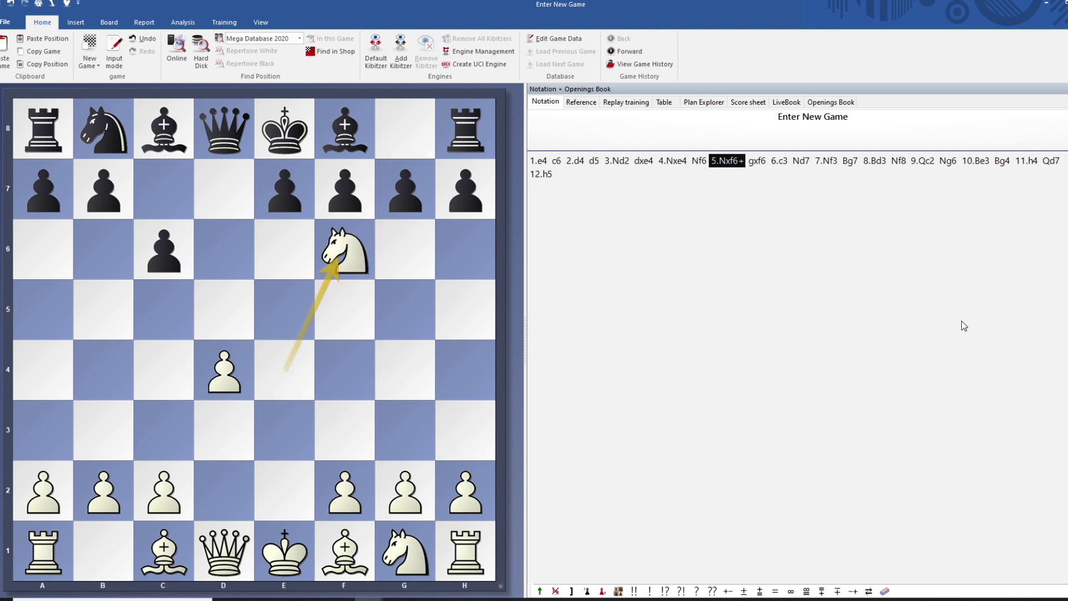
key("Right")
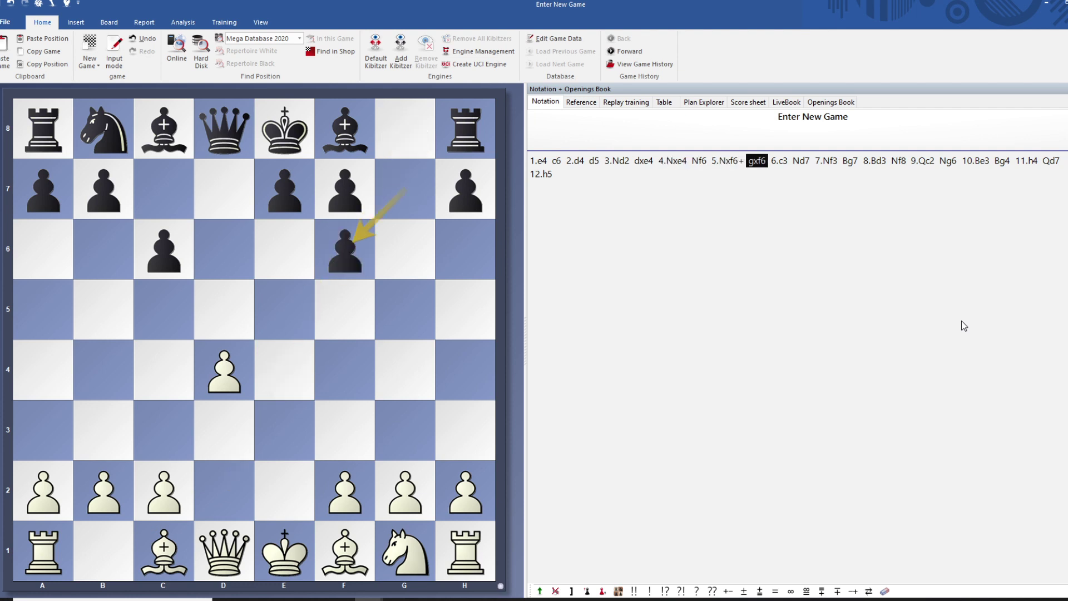
key("Left")
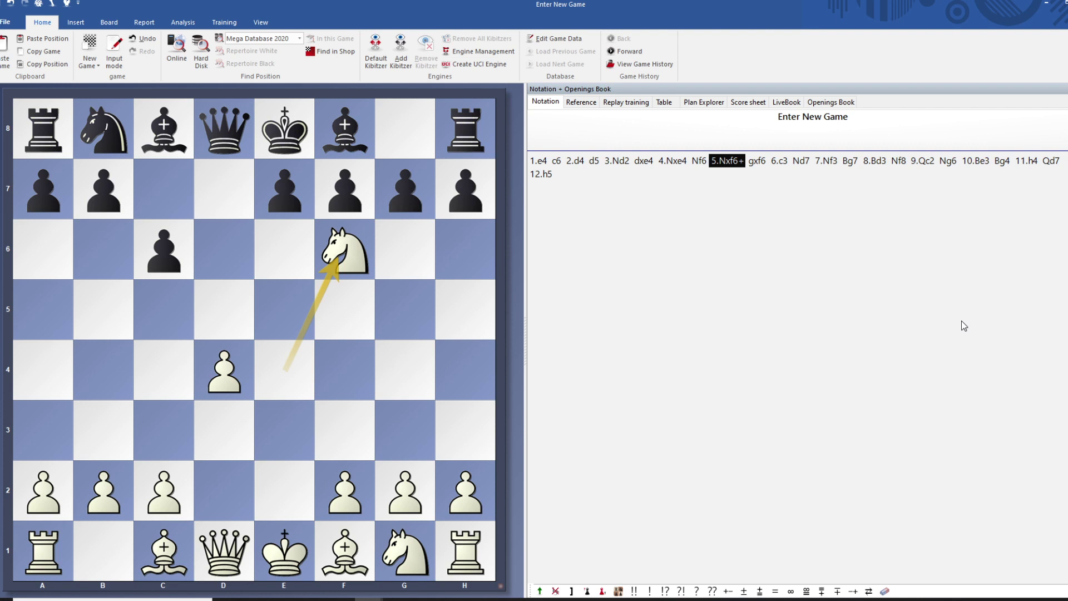
left_click_drag(284, 189, 348, 259)
right_click(563, 175)
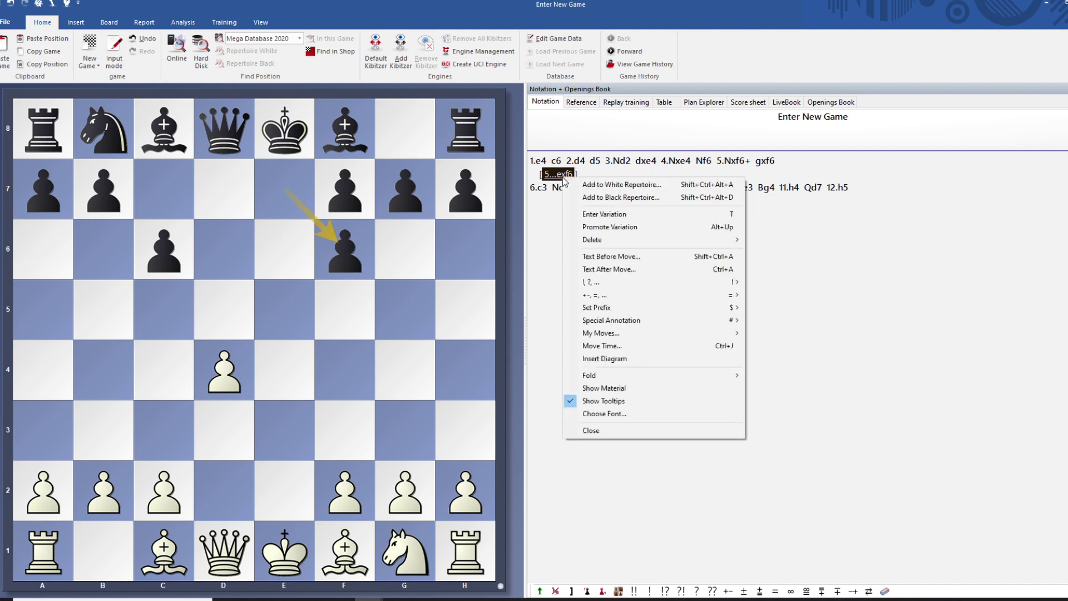
left_click(614, 269)
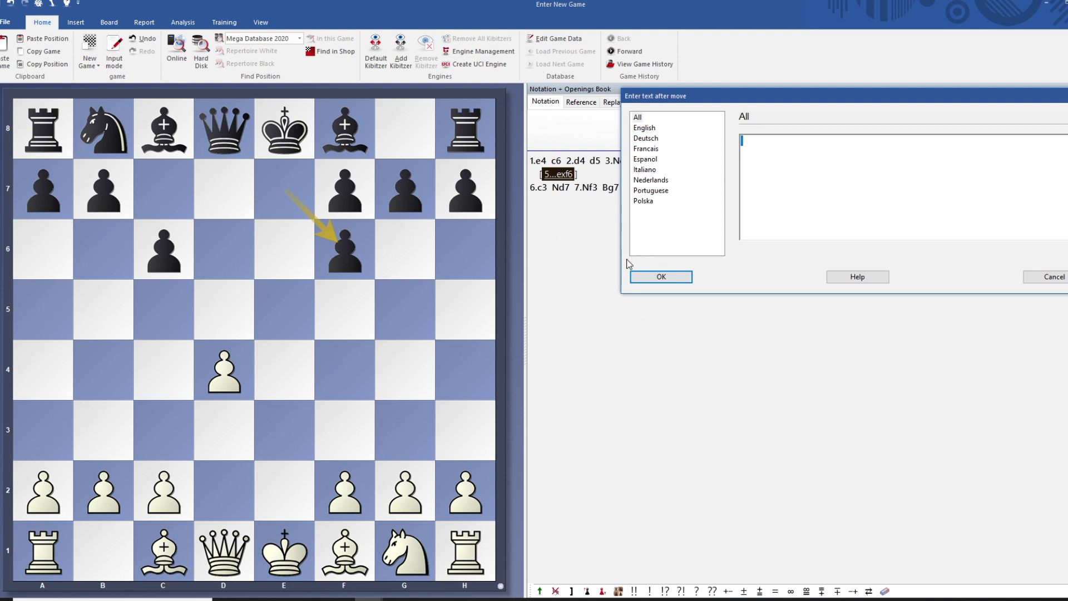
left_click(634, 276)
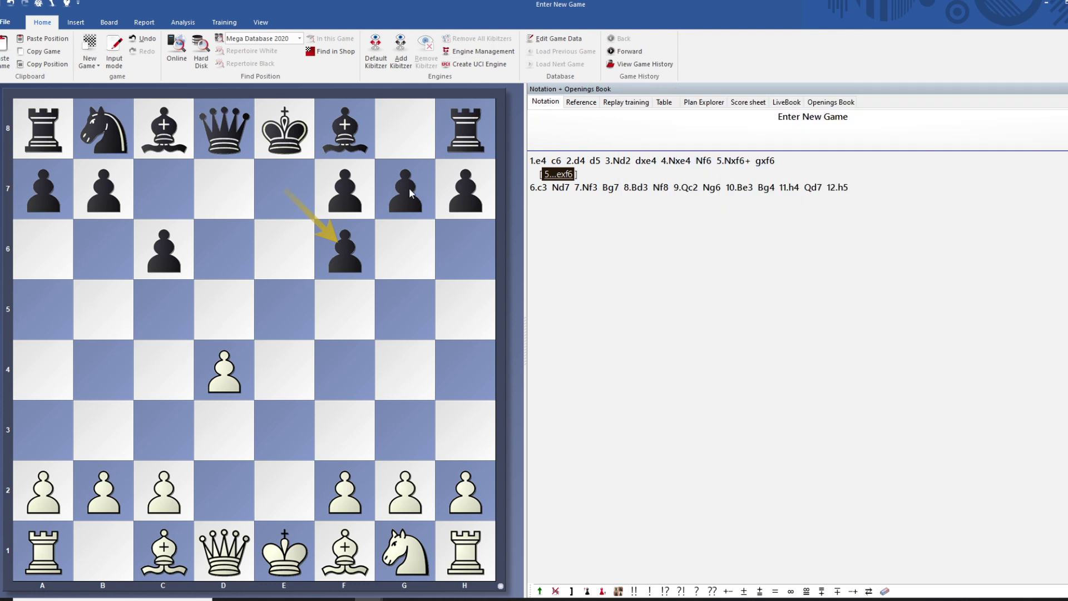
left_click_drag(410, 193, 366, 238)
left_click_drag(344, 120, 411, 189)
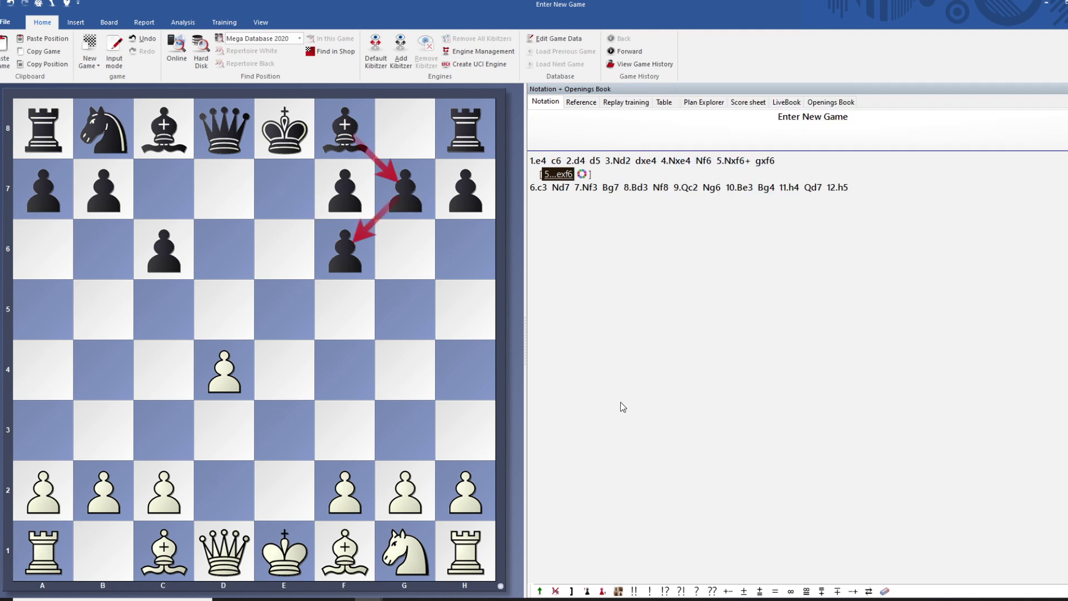
key("ctrl+z")
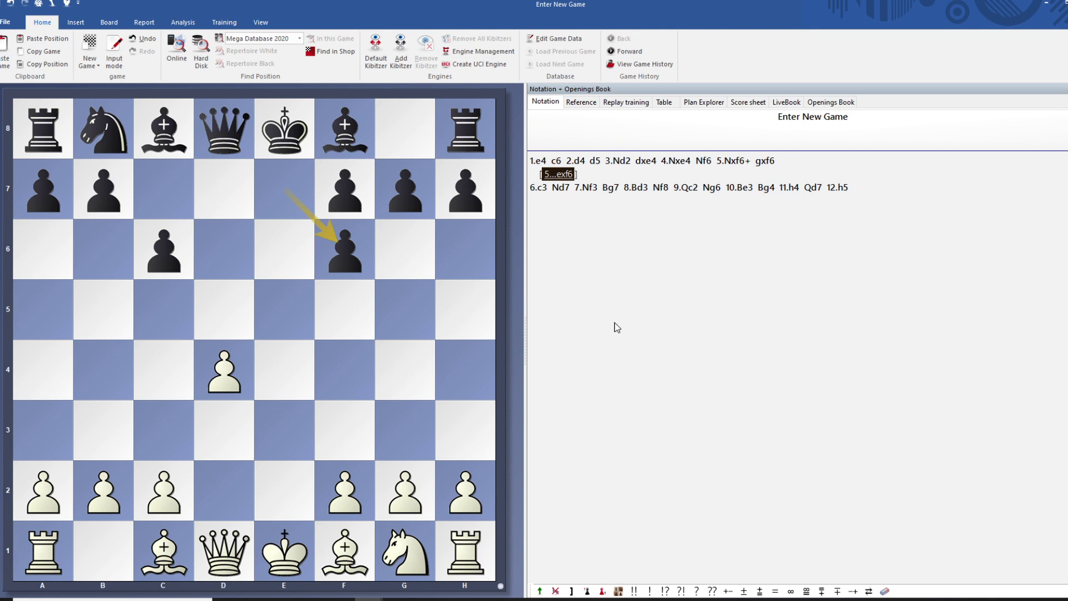
key("Left")
key("Right")
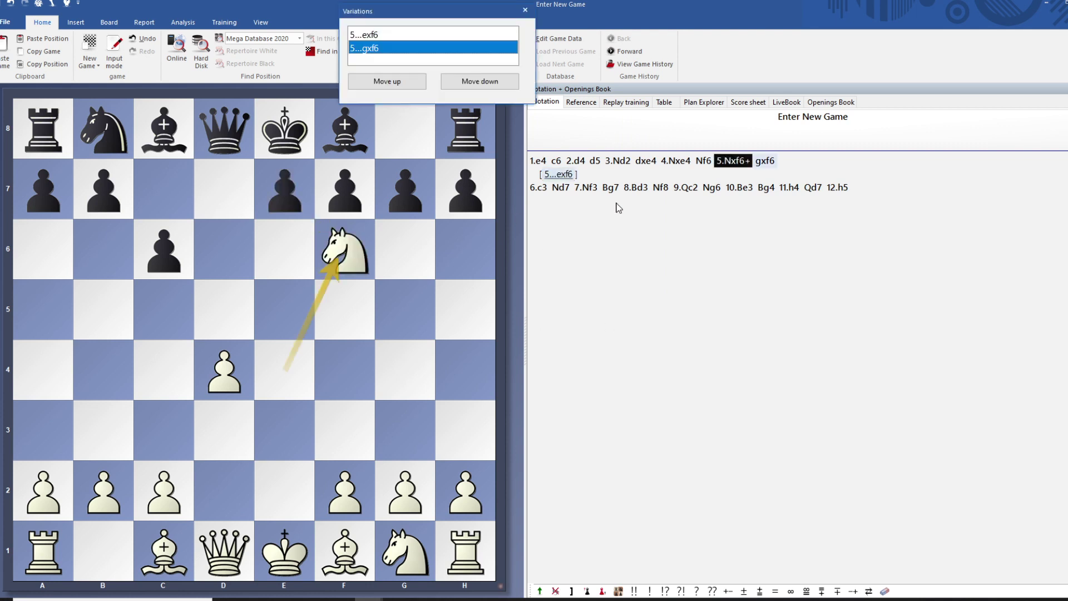
key("Return")
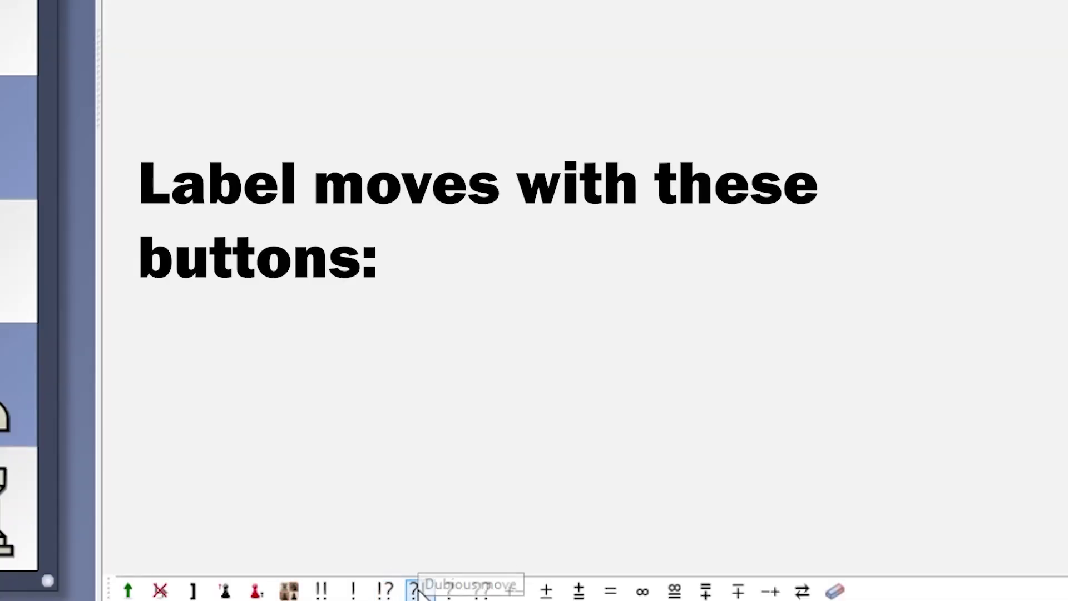
- Mark 5...gxf6 with the ?! dubious-move symbol
left_click(419, 589)
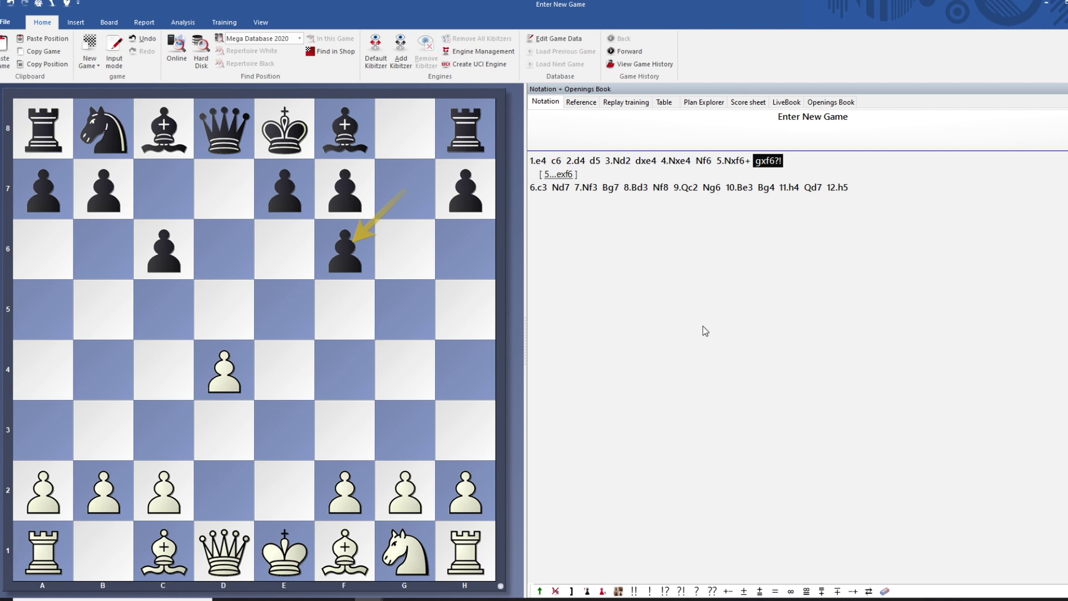
- Return to 5...gxf6, highlight the d4 pawn in red and play 6.c3
key("Right")
key("Right")
key("Left")
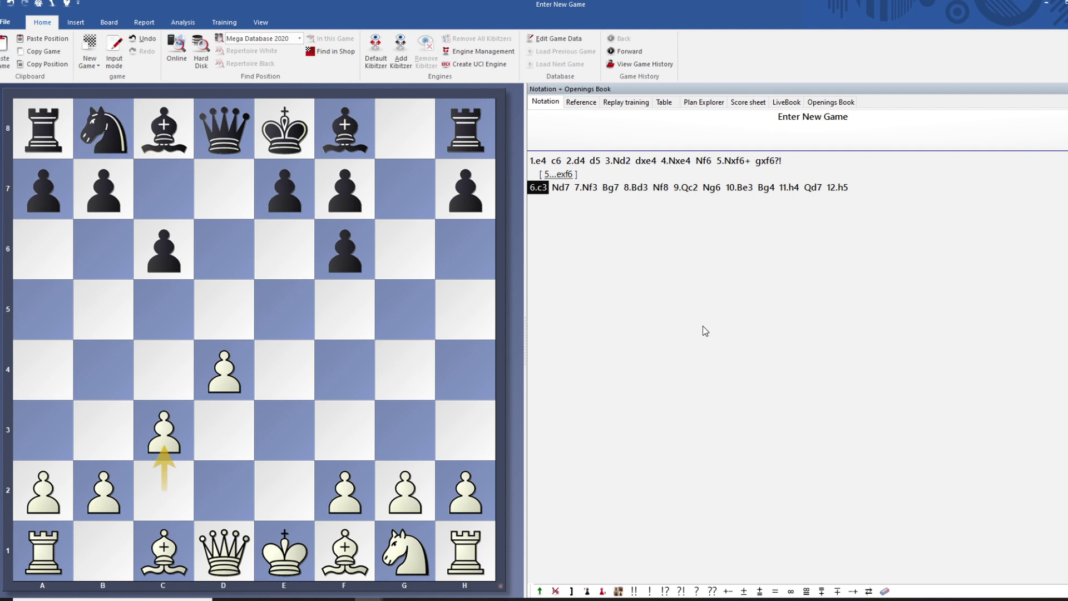
key("Left")
left_click(225, 382, "alt")
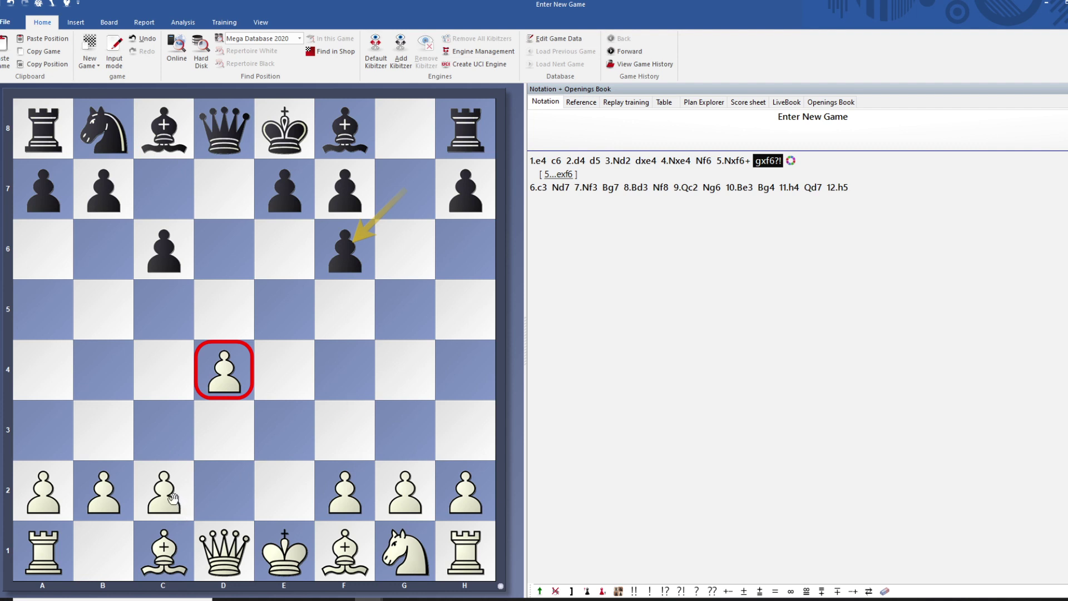
left_click_drag(173, 499, 174, 439)
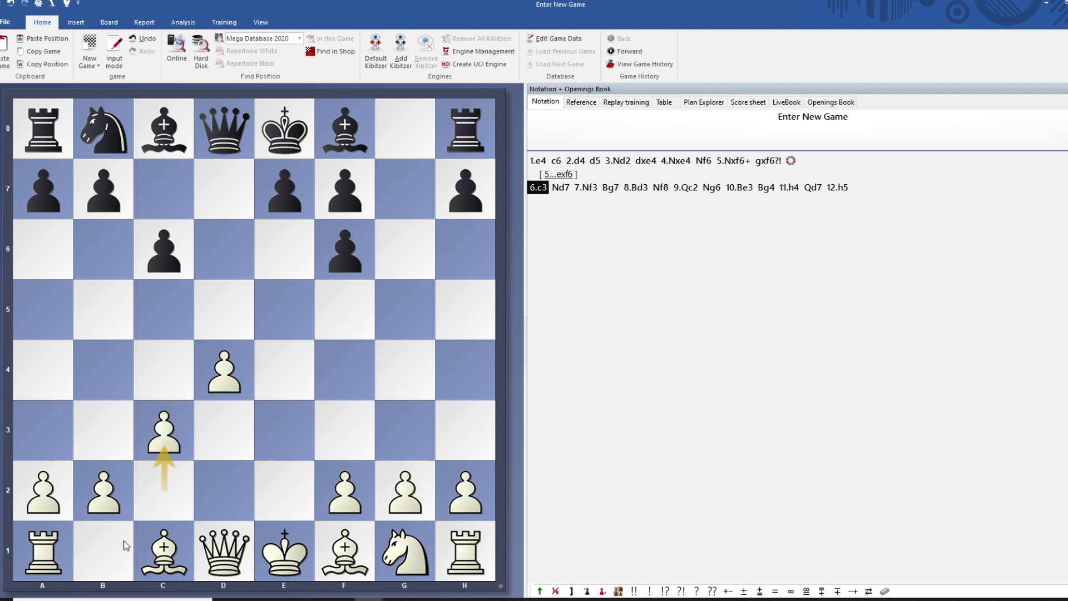
- Mark b1, a b1–c3 arrow and c3 in red, then undo them and advance to 8.Bd3
left_click(125, 567, "alt")
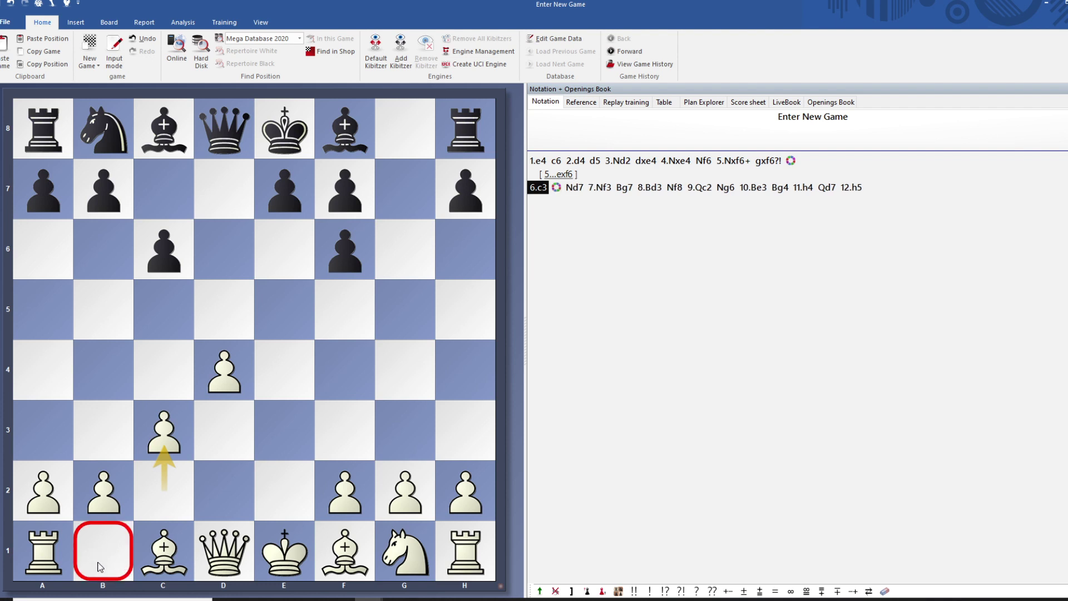
left_click_drag(167, 415, 165, 424)
left_click(159, 439, "alt")
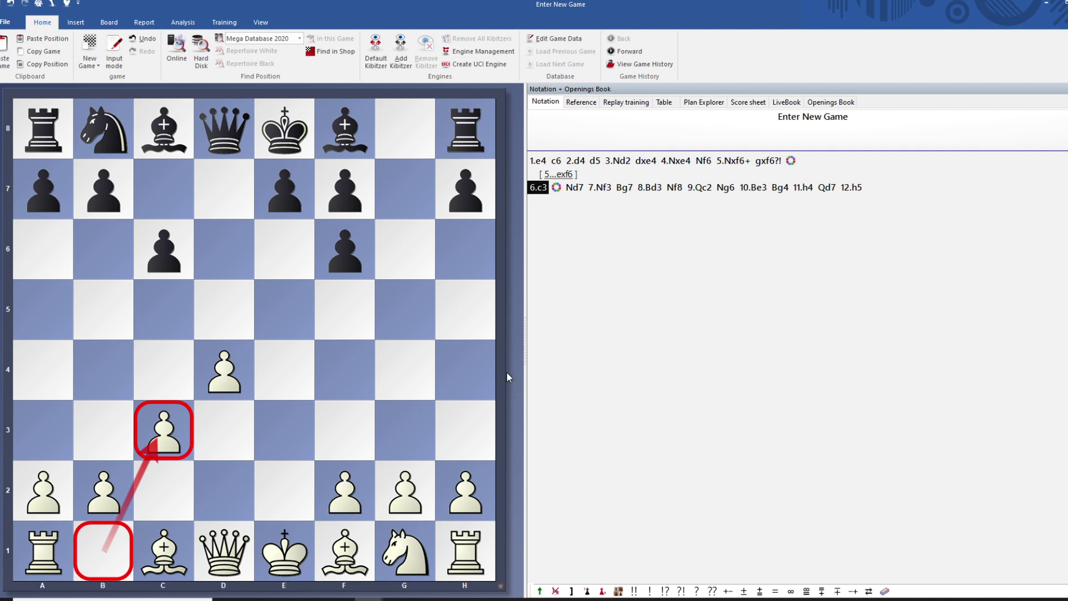
key("ctrl+z")
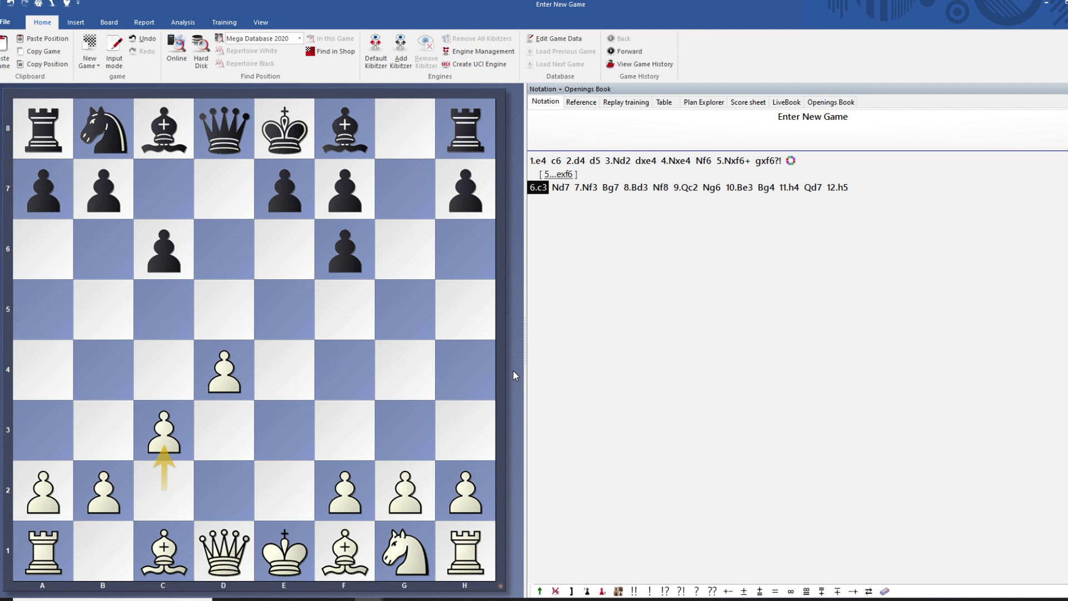
key("Right")
key("Right")
key("Right")
key("Right")
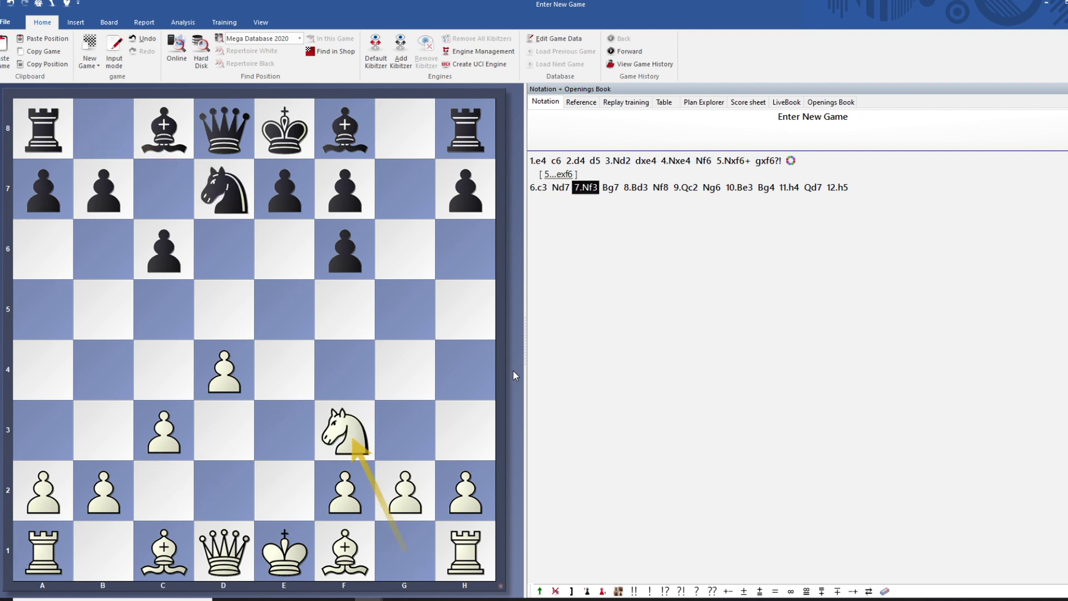
key("Right")
key("Right")
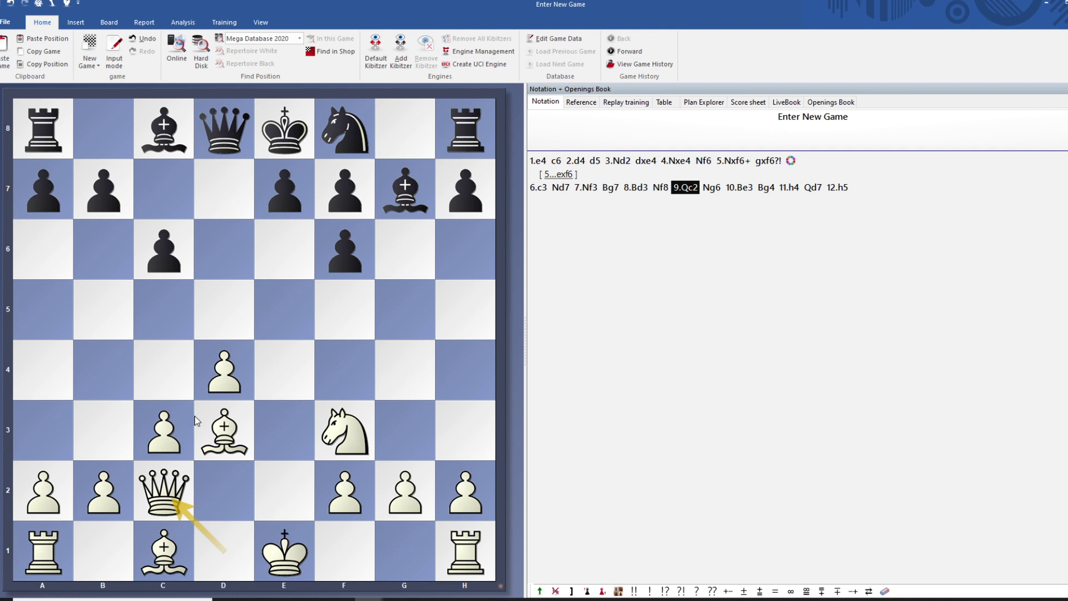
- Mark c2 and d3 in red and add red arrows d3–h7, d1–c2 and e1–g1 at 9.Qc2
left_click(222, 429, "alt+shift")
left_click(178, 483, "alt+shift")
left_click_drag(163, 489, 455, 180)
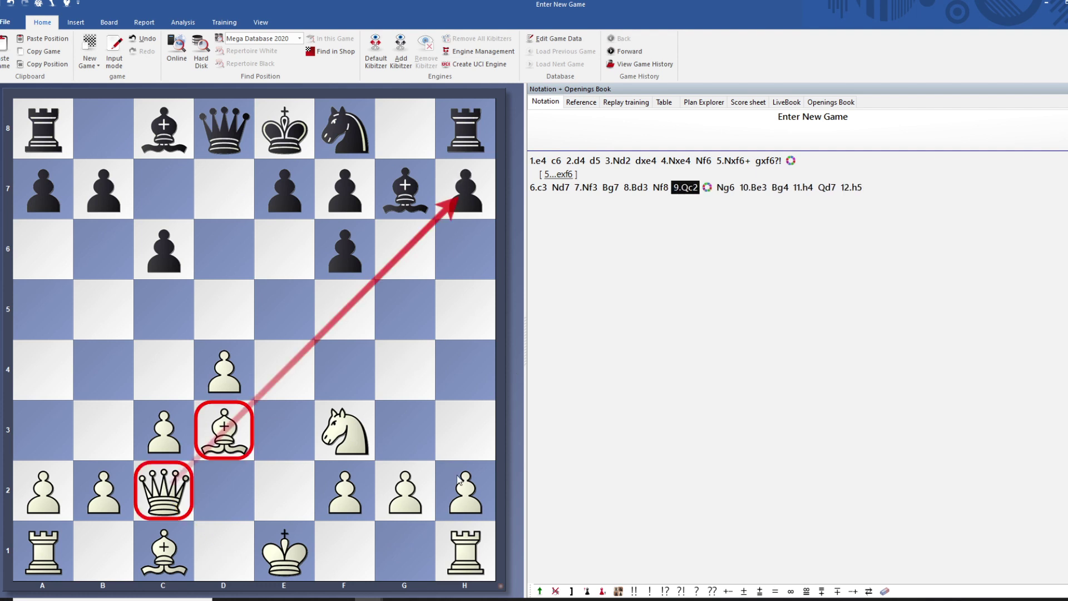
left_click_drag(343, 141, 402, 551)
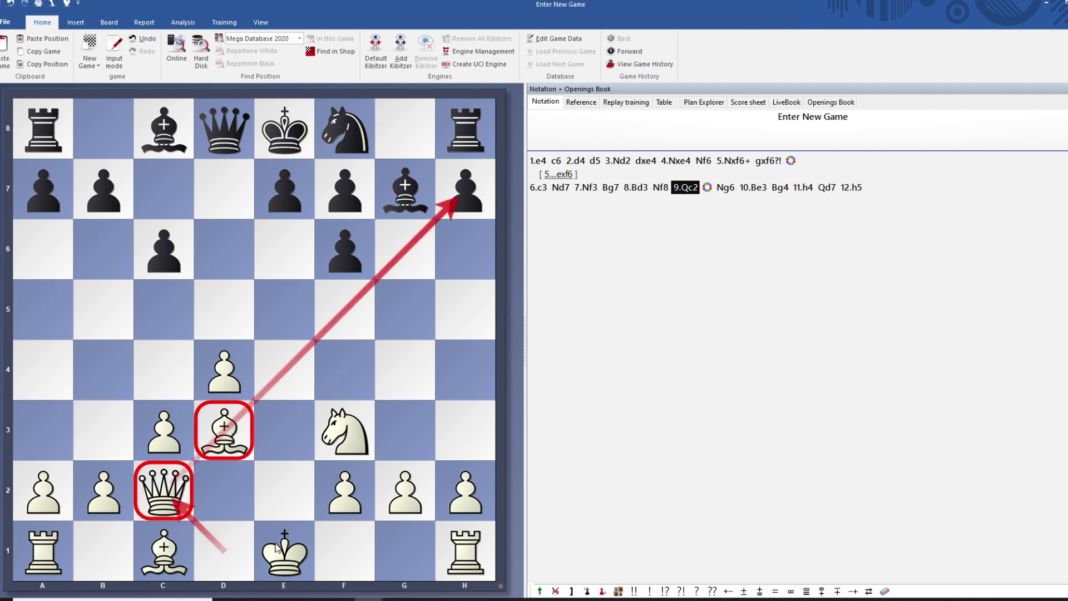
key("alt")
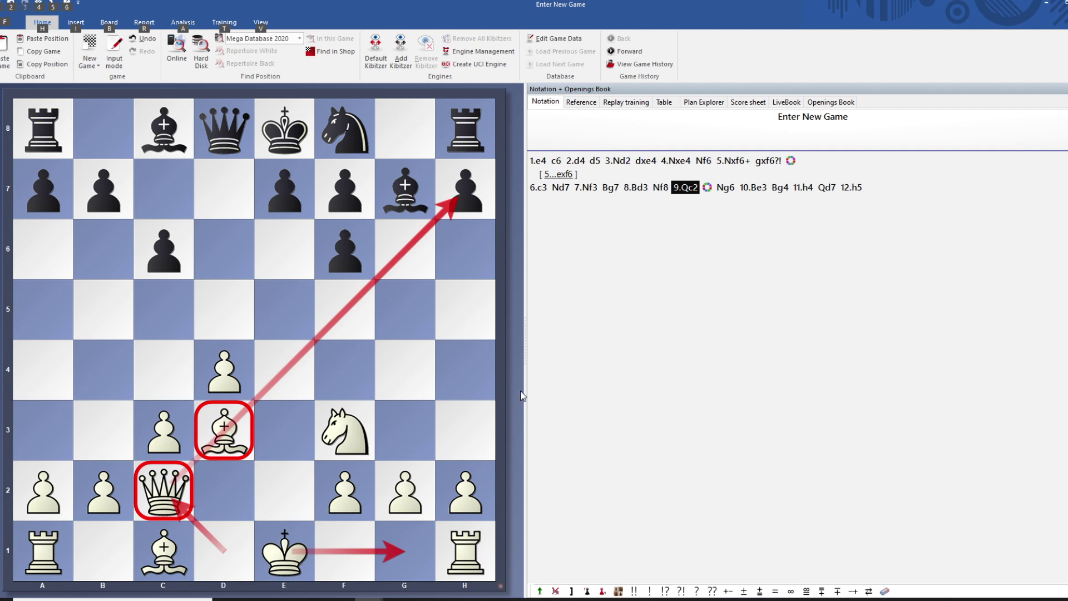
- At 8.Bd3, draw red arrows for the knight's b8–d7–f8–g6 route and mark g6
key("Left")
key("Left")
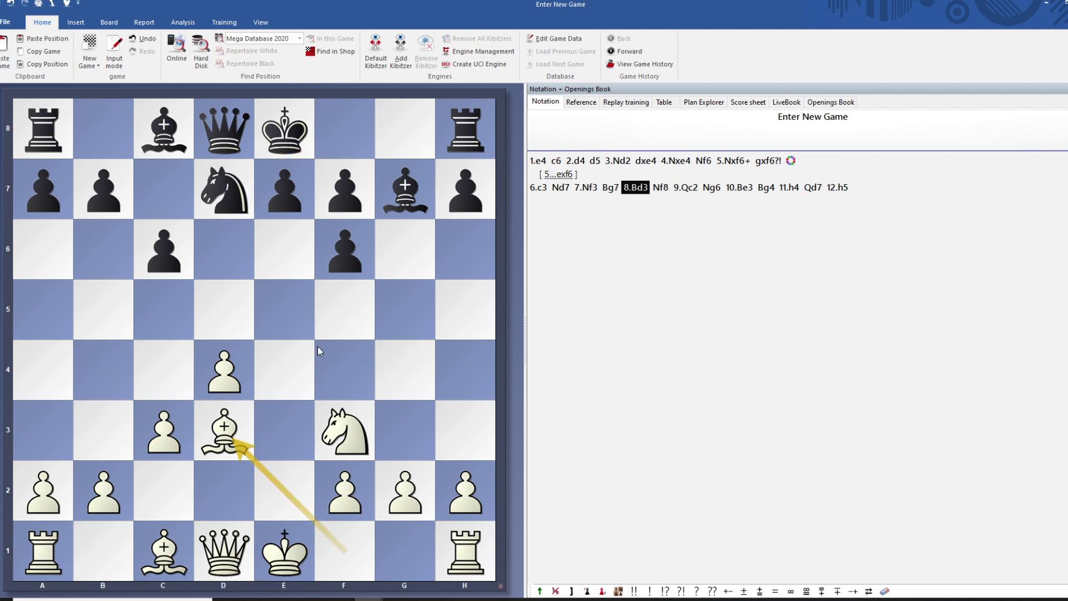
mouse_move(102, 132)
left_mouse_down()
mouse_move(214, 181)
mouse_move(345, 132)
left_mouse_up()
left_click_drag(409, 242, 406, 245)
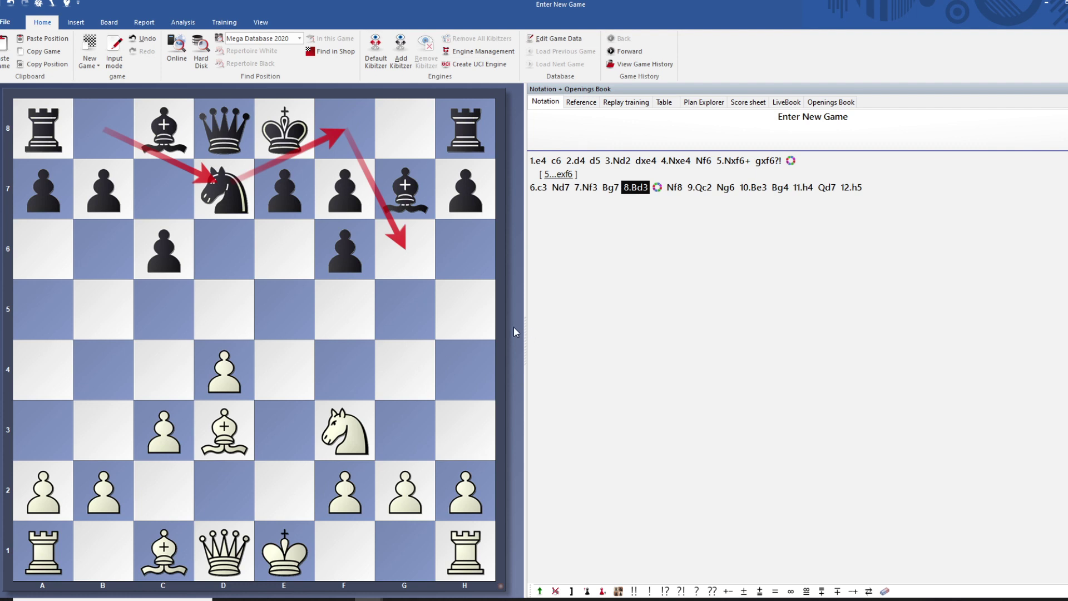
left_click_drag(404, 194, 361, 252)
left_click_drag(302, 206, 345, 248)
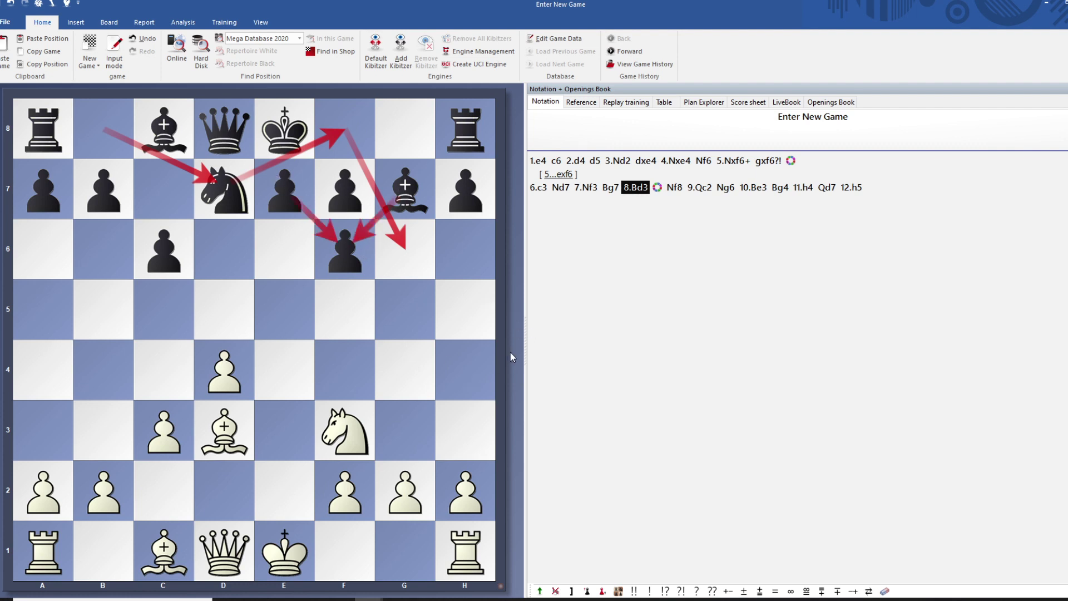
left_click(412, 244, "alt")
- Clear the knight-route markings and advance the game to 12.h5
key("ctrl+z")
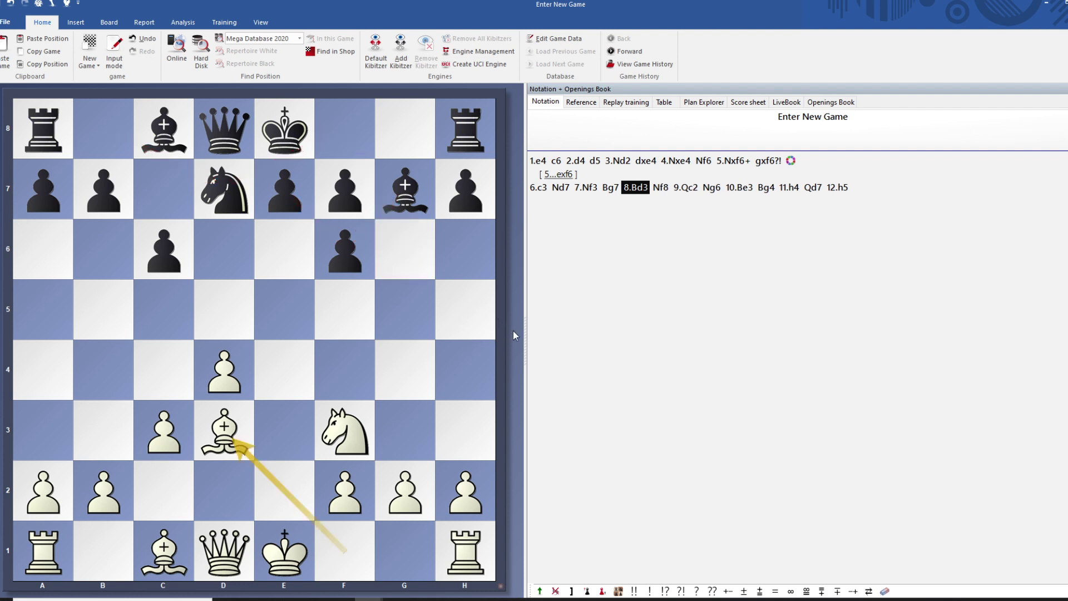
key("Right")
key("Right")
key("Right")
key("Right")
key("Right")
key("Right")
key("Right")
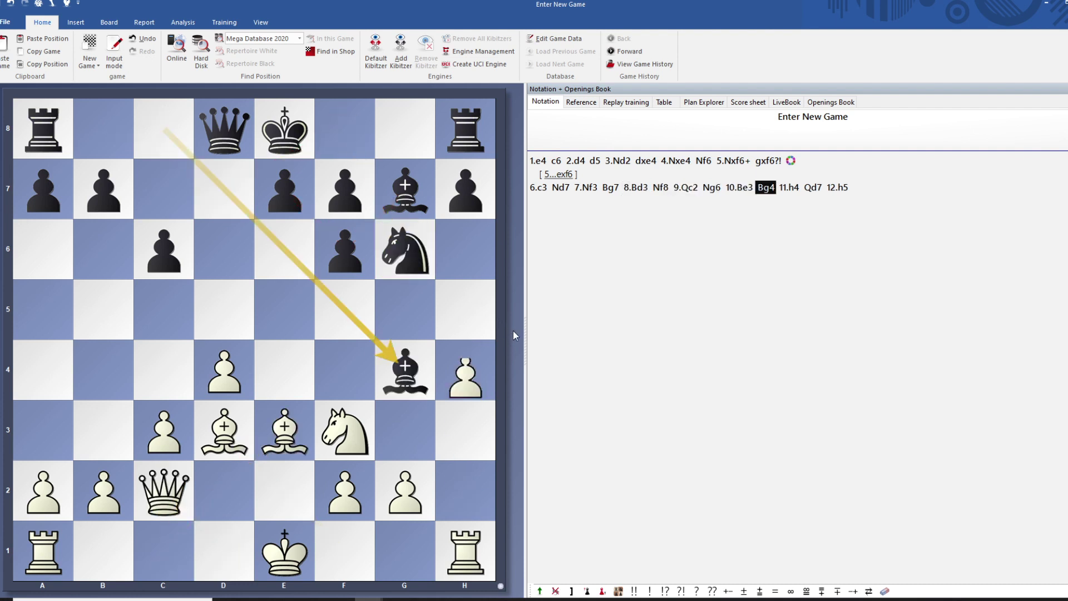
key("Right")
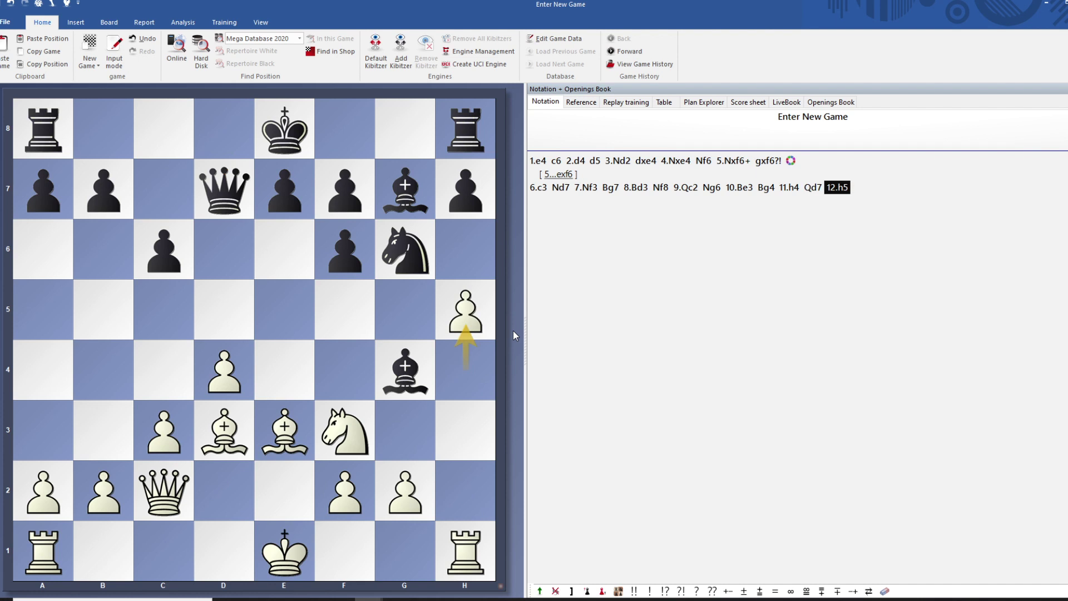
right_click(834, 189)
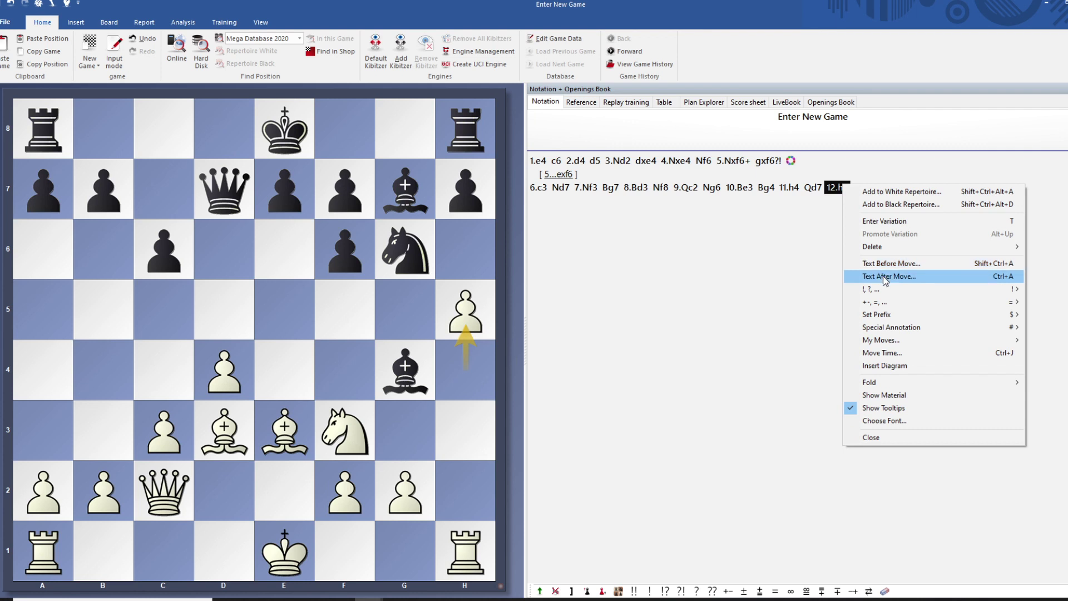
left_click(885, 277)
type("Here ")
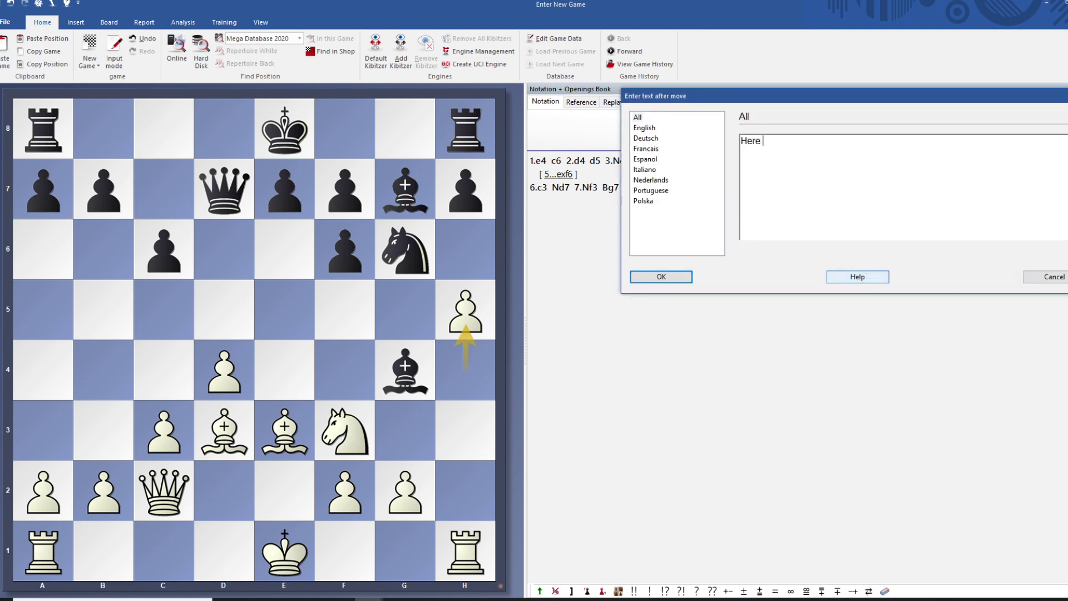
type("black resigned...")
left_click(1053, 280)
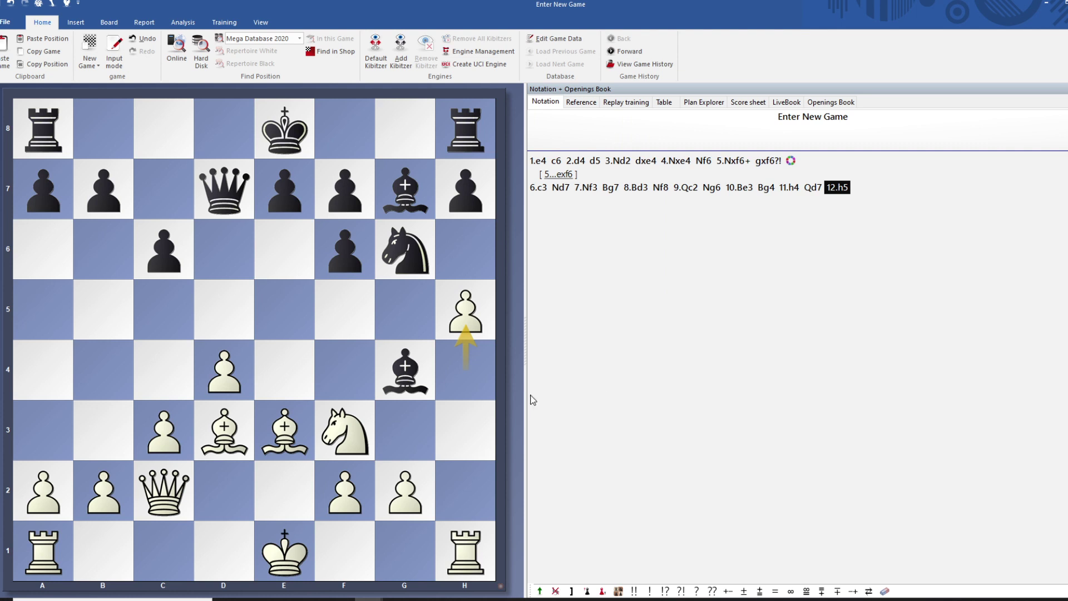
- Extend the main line with 12...Nf8 13.h6, then return to 12.h5
left_click_drag(406, 271, 346, 127)
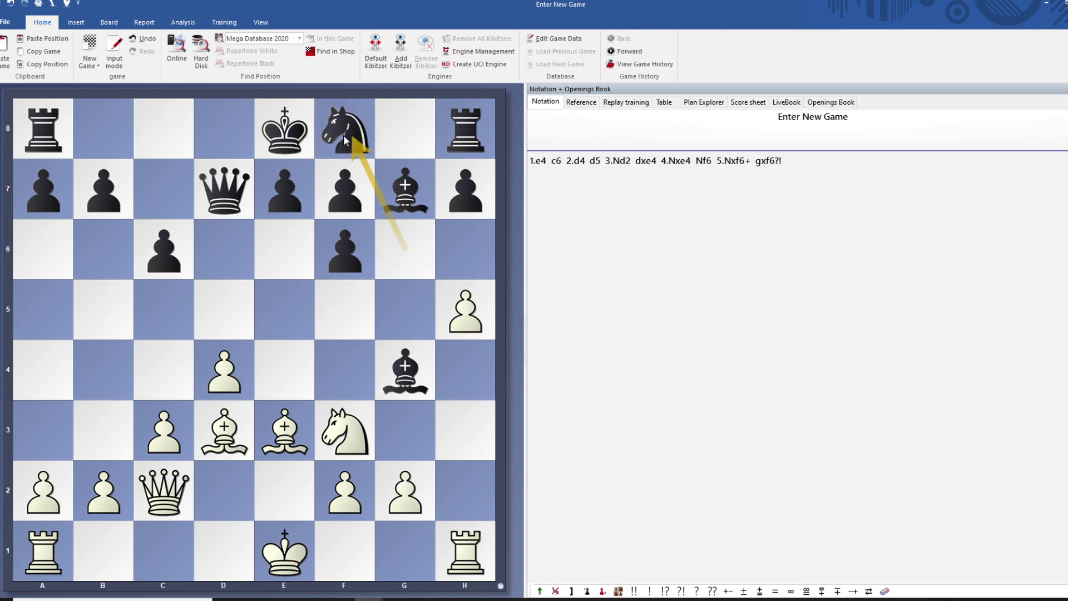
left_click(470, 309)
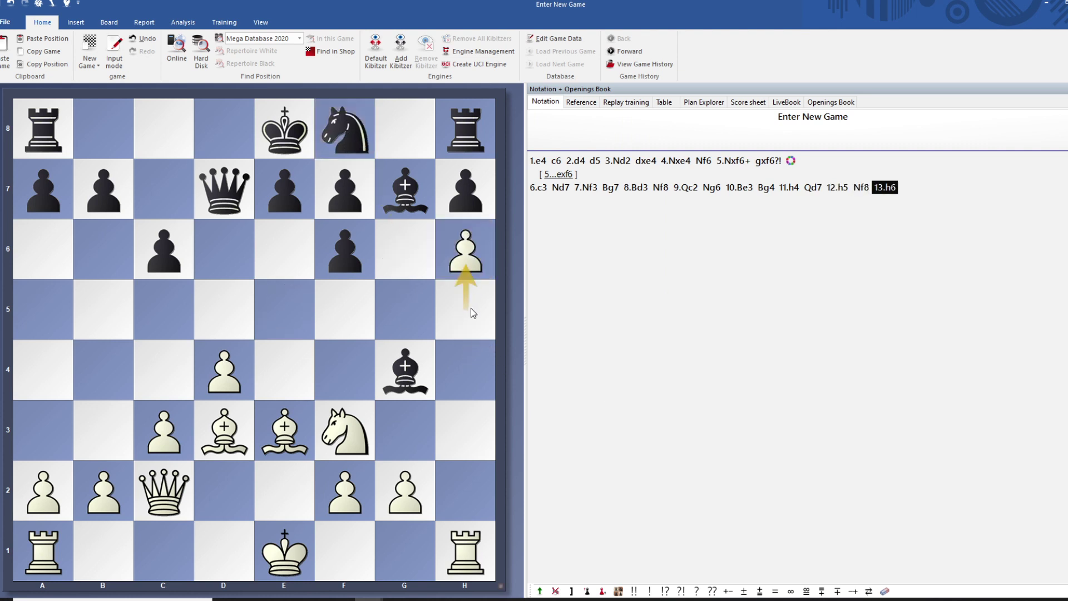
key("Left")
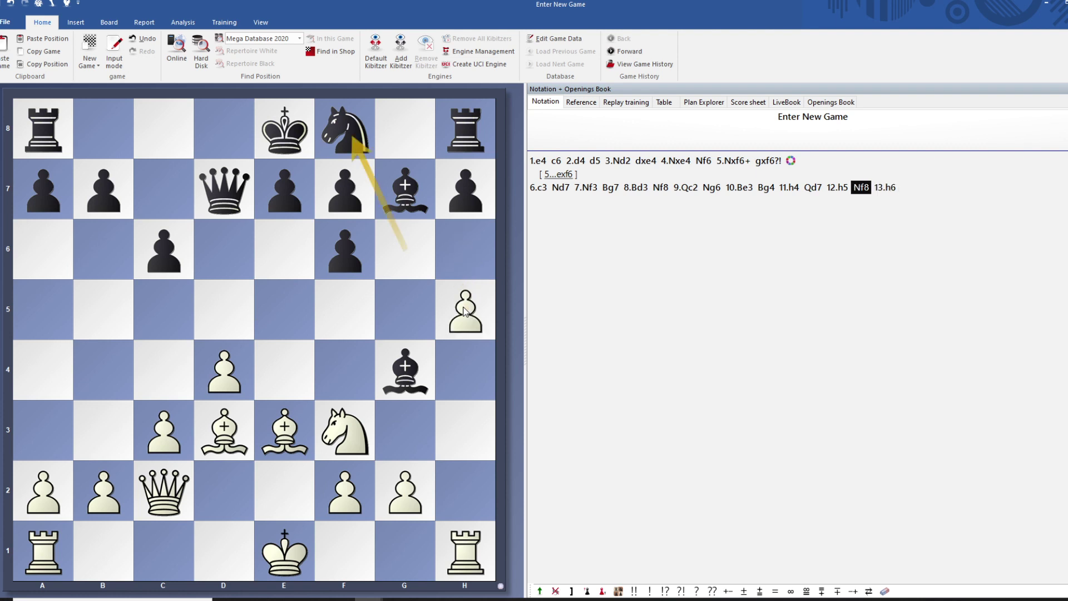
key("Left")
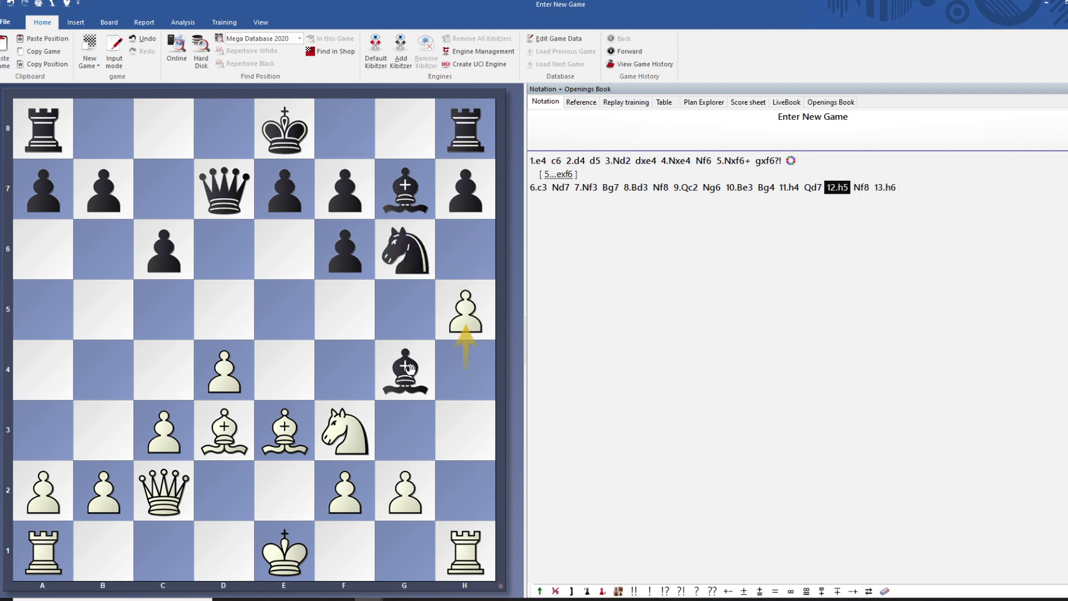
- Add the side line 12...Bxf3 13.gxf3 Nf8 with a g2–f3 arrow
left_click_drag(410, 369, 351, 426)
left_click_drag(415, 503, 350, 424)
left_click_drag(397, 244, 347, 133)
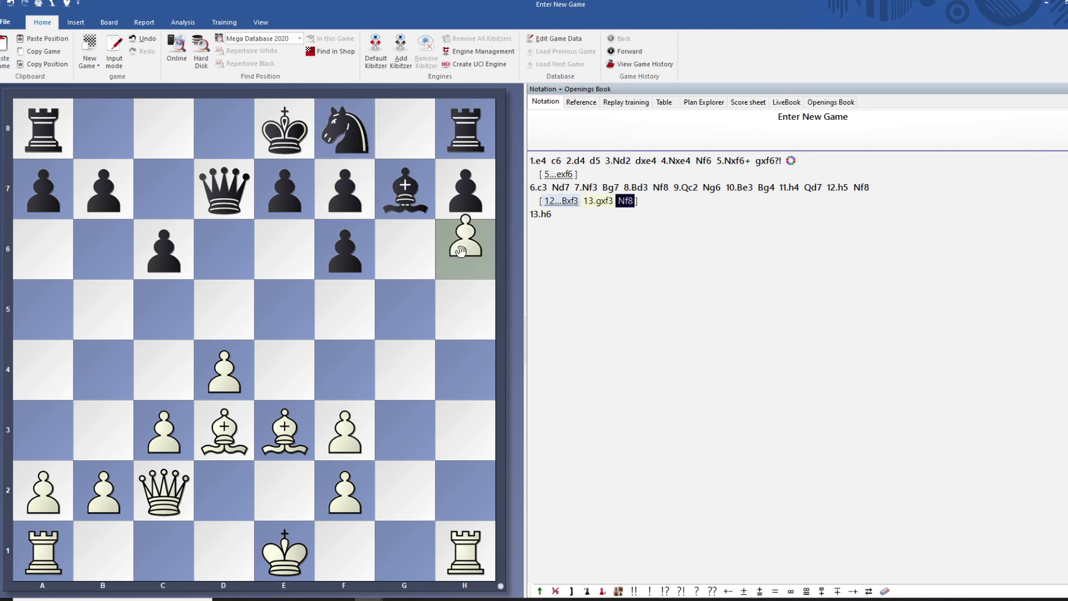
key("Left")
left_click_drag(406, 247, 356, 595)
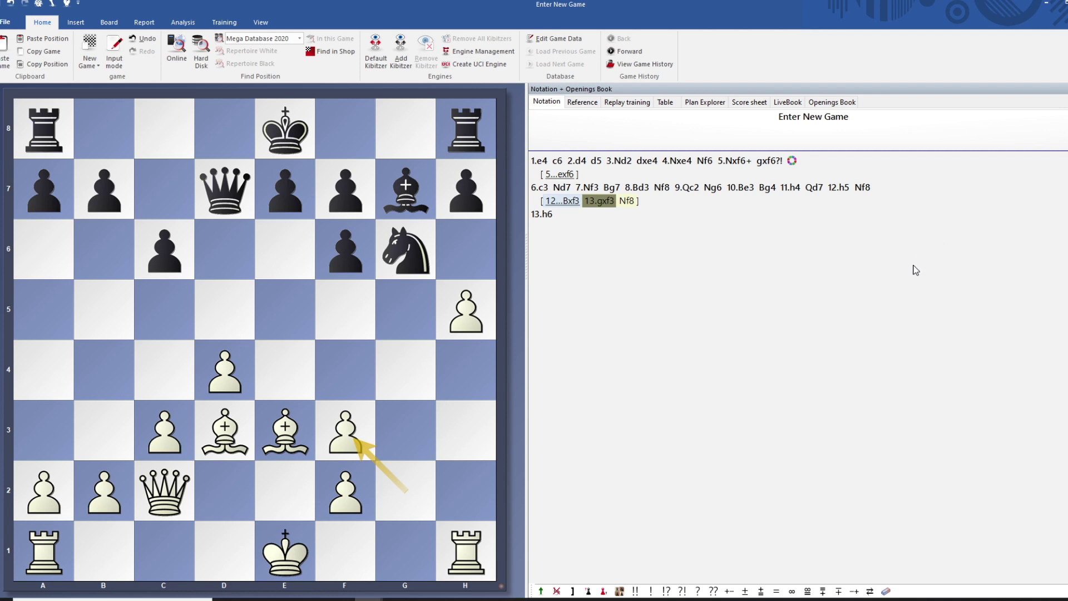
- Restore the game window, then create a new database named 'My Games' from the main window
left_click(1061, 3)
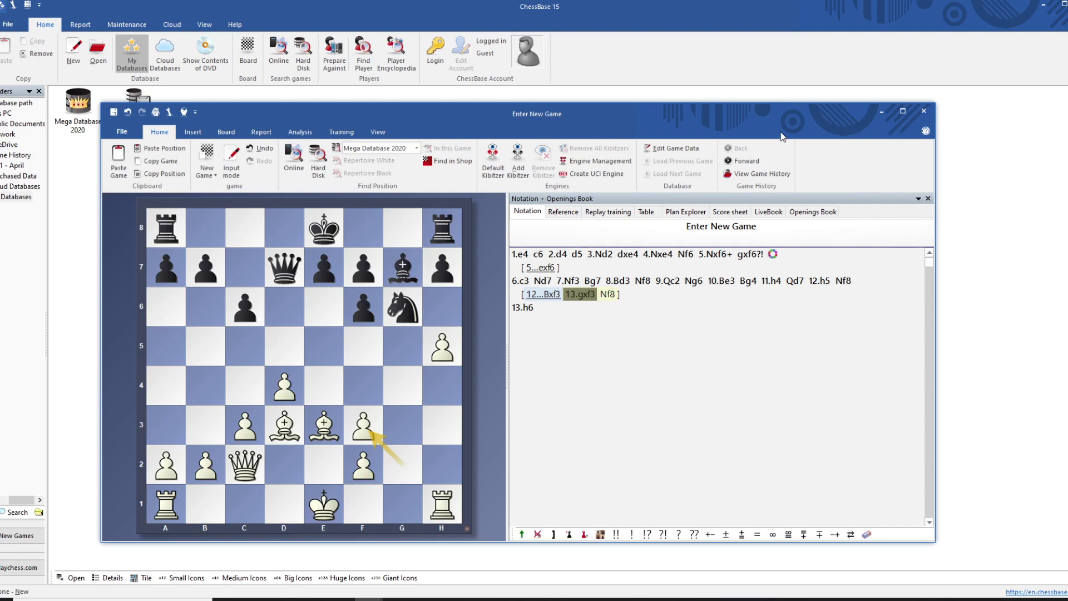
left_click_drag(746, 121, 758, 103)
left_click(968, 57)
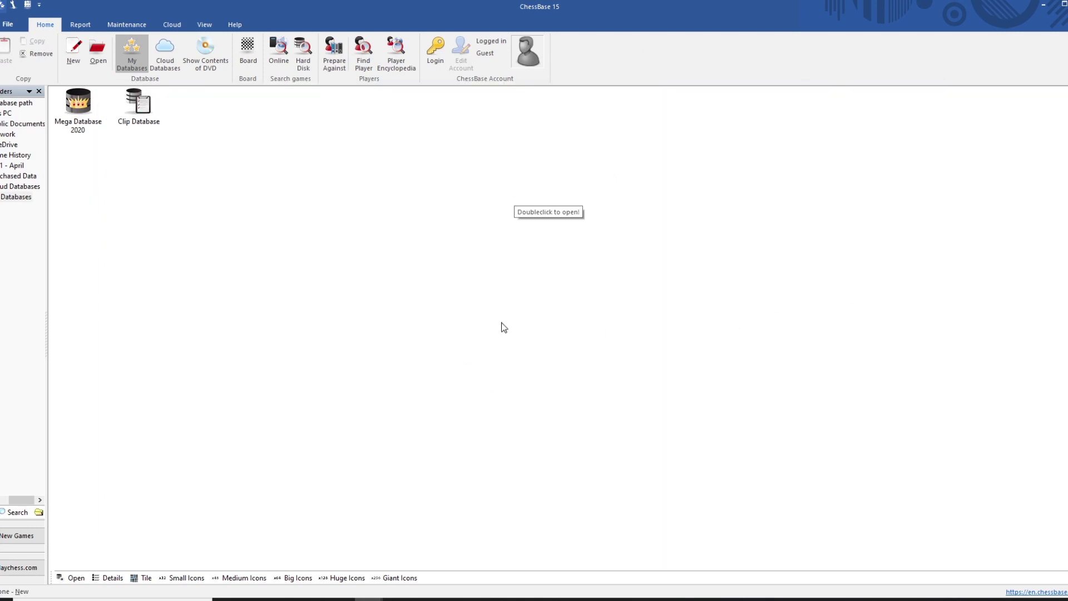
left_click(76, 53)
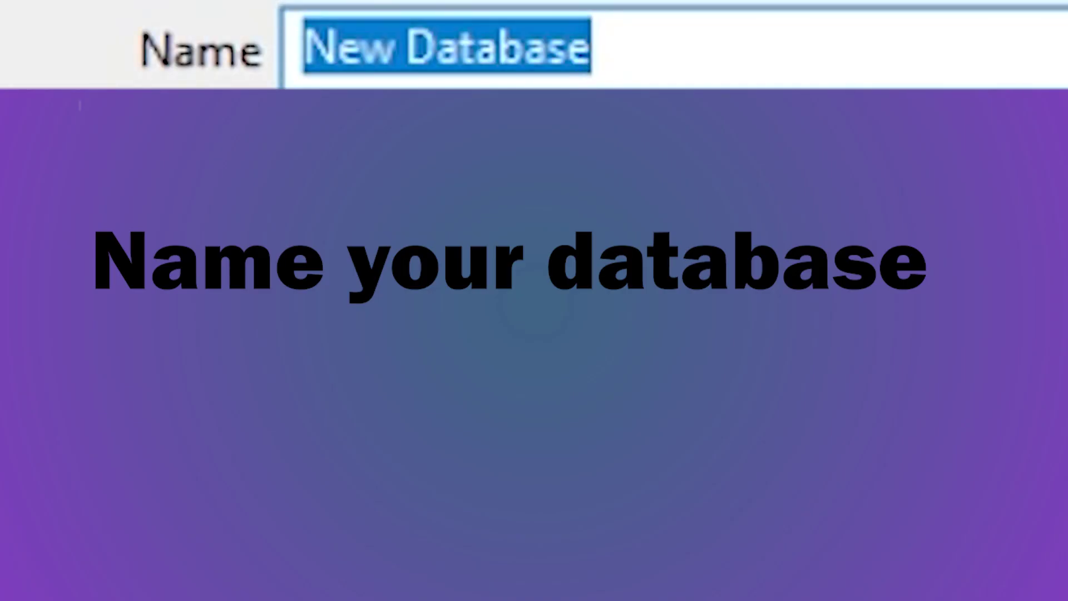
type("My Games")
key("BackSpace")
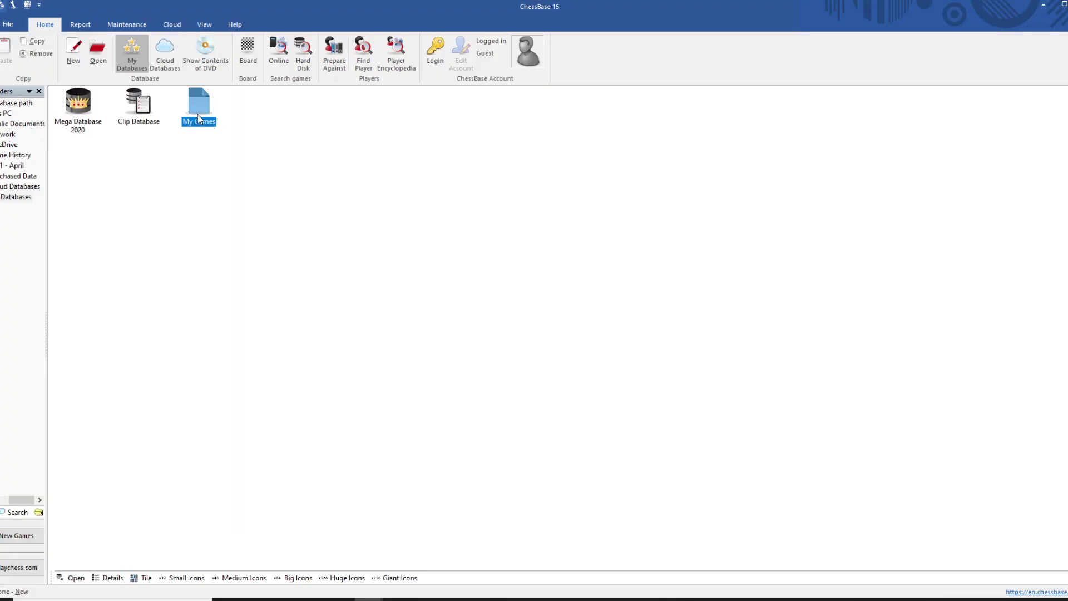
- Set the My Games database's category to 'My games' in its Properties
right_click(202, 105)
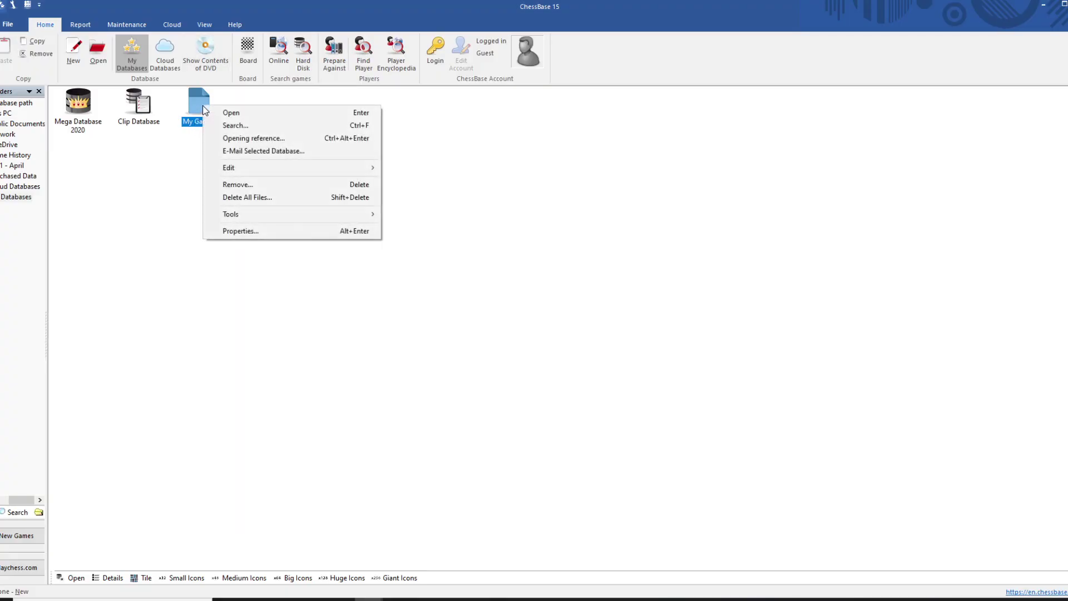
left_click(228, 233)
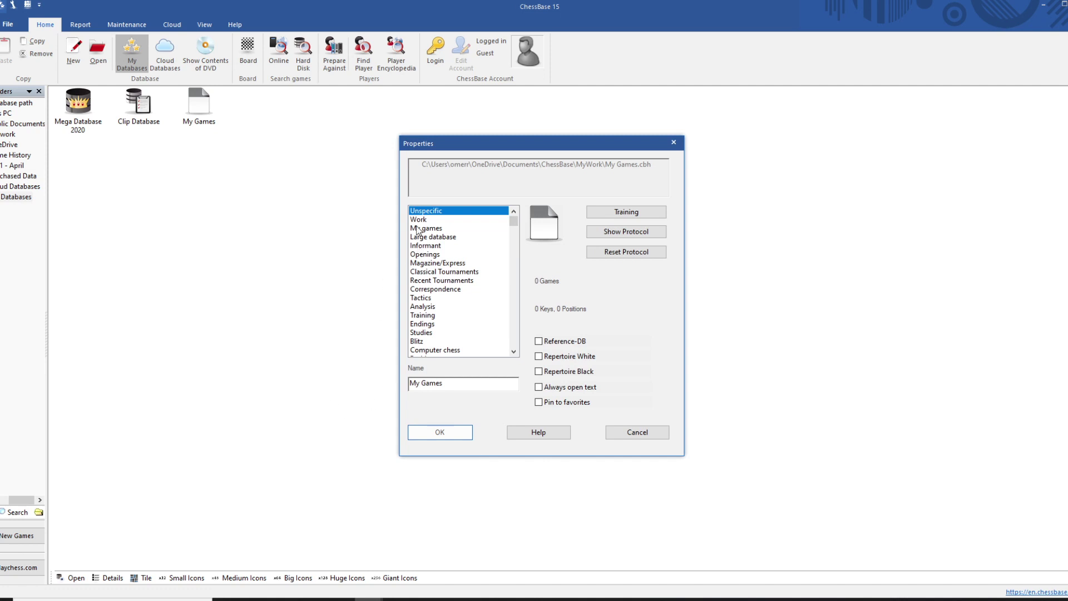
scroll(469, 312, "down", 3)
scroll(469, 313, "up", 3)
left_click(425, 228)
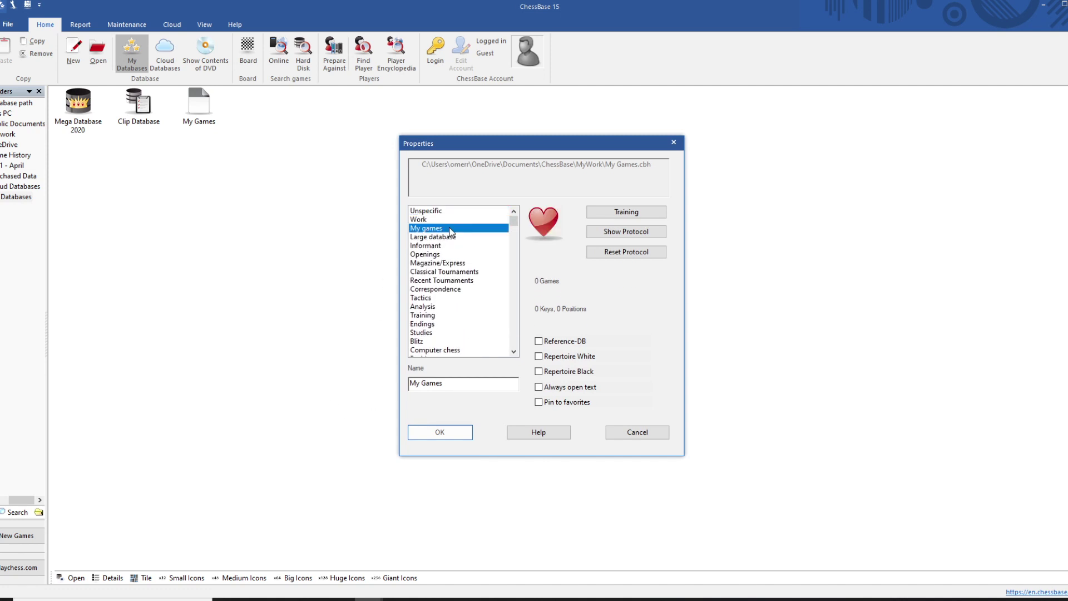
left_click(429, 429)
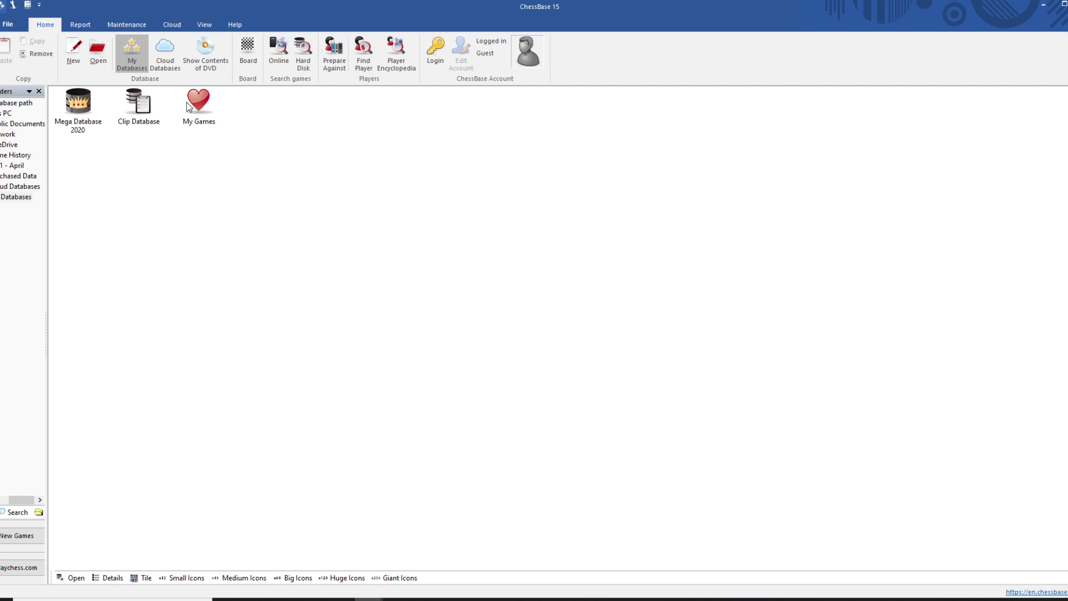
- Return to the game board and choose Save Game As with My Games as the target database
mouse_move(368, 598)
left_click(417, 570)
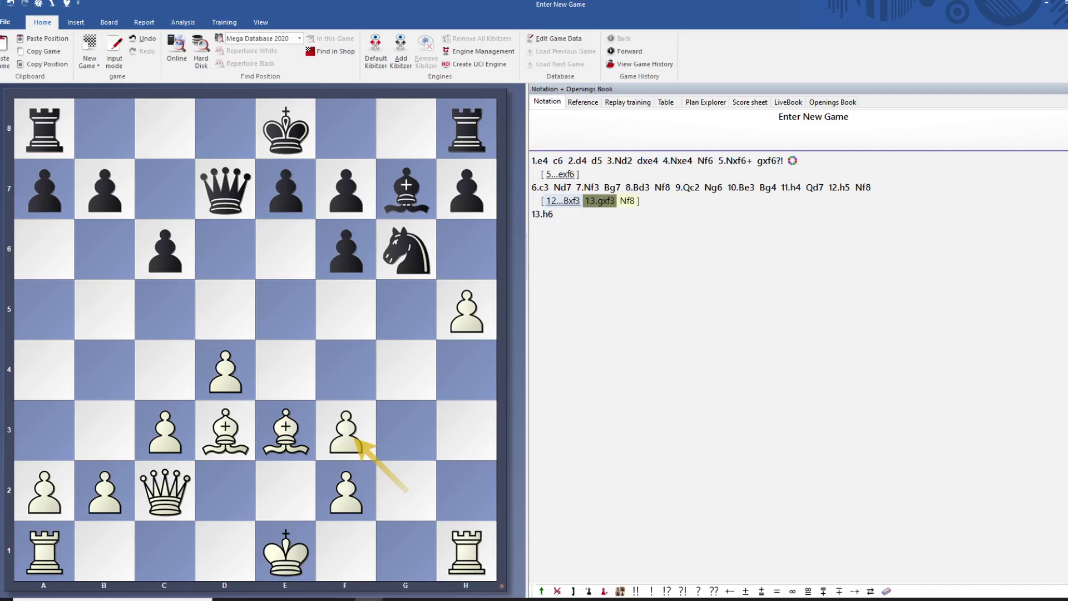
left_click(8, 22)
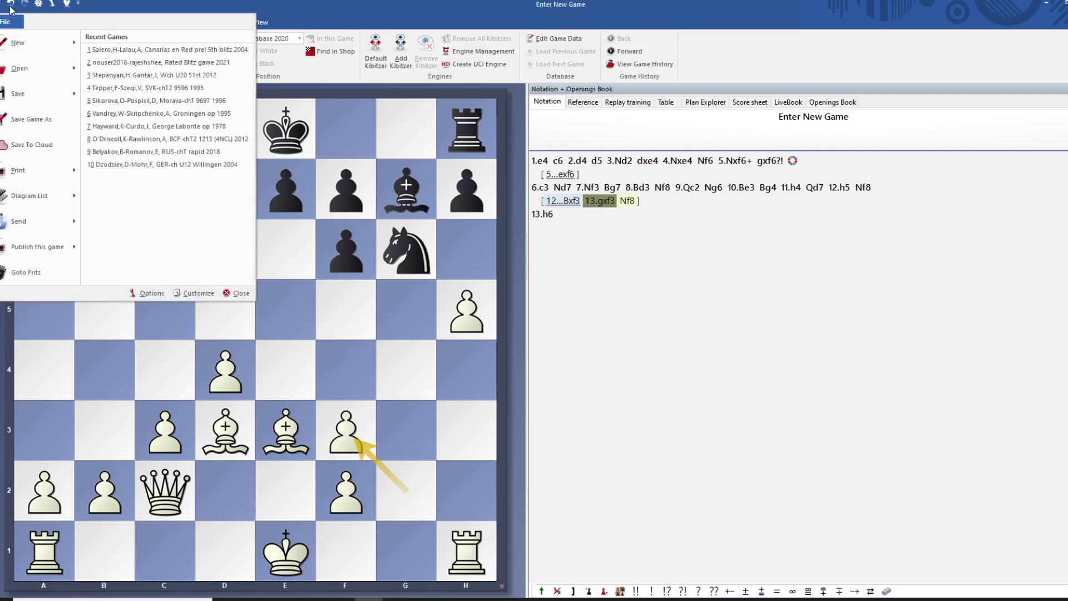
left_click(16, 118)
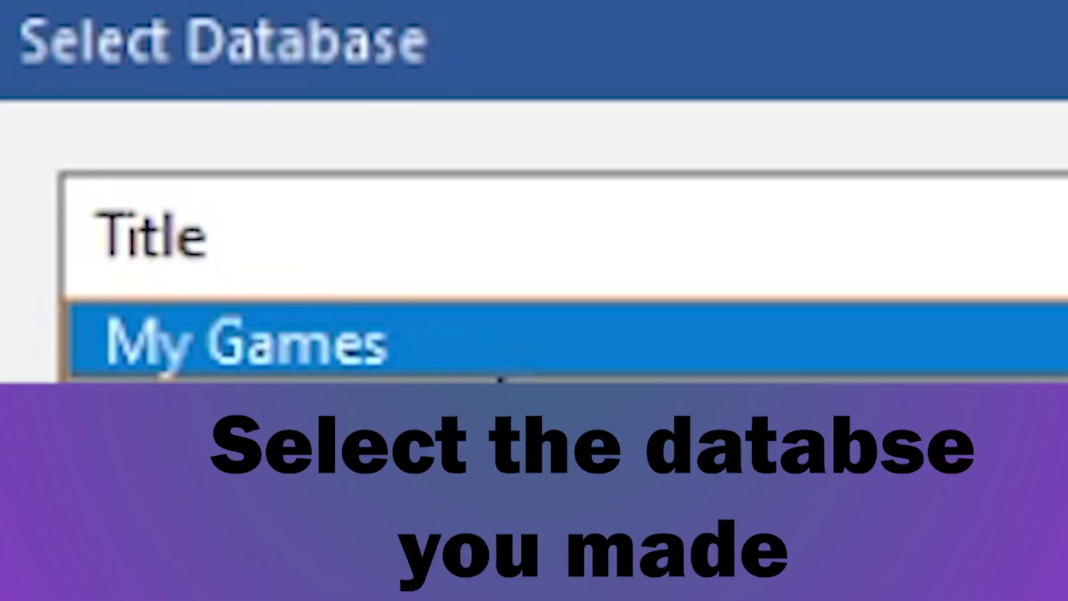
double_click(353, 357)
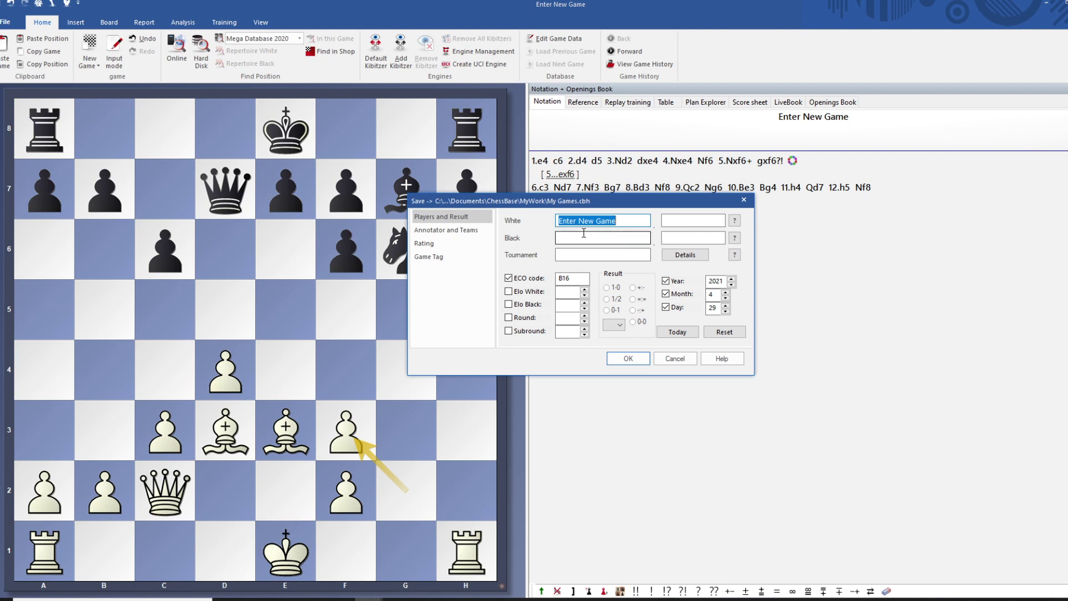
- Move the game details dialog aside and select the placeholder White name
left_click_drag(623, 209, 615, 232)
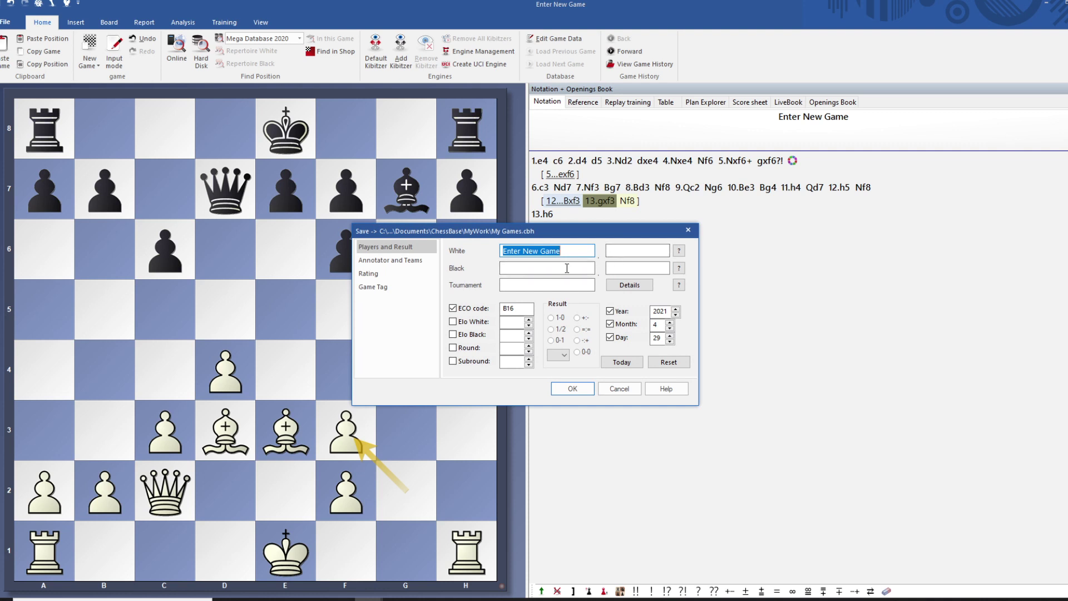
left_click(528, 266)
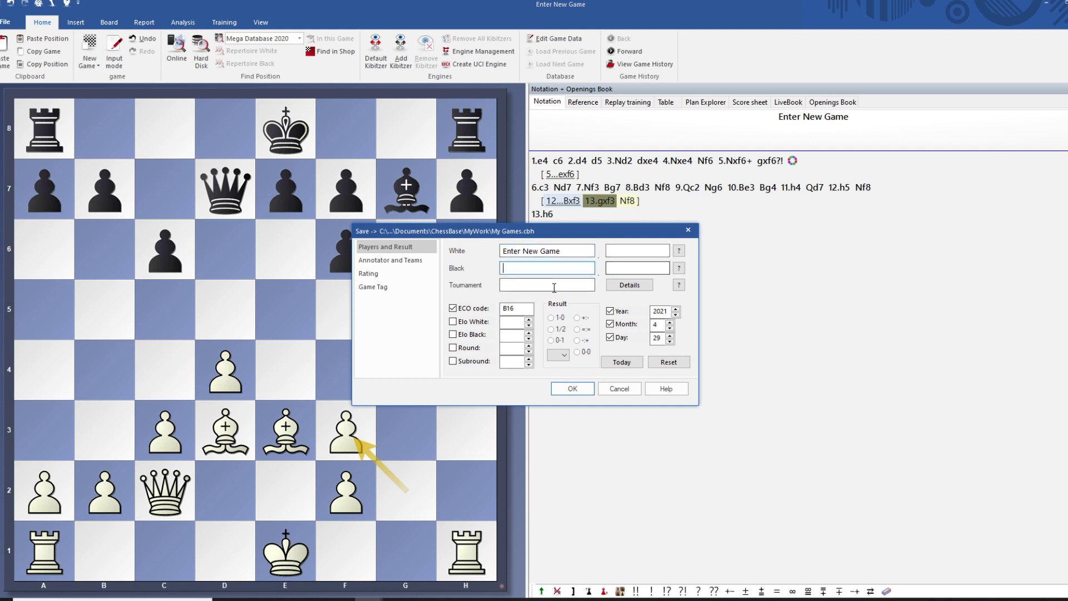
left_click(537, 285)
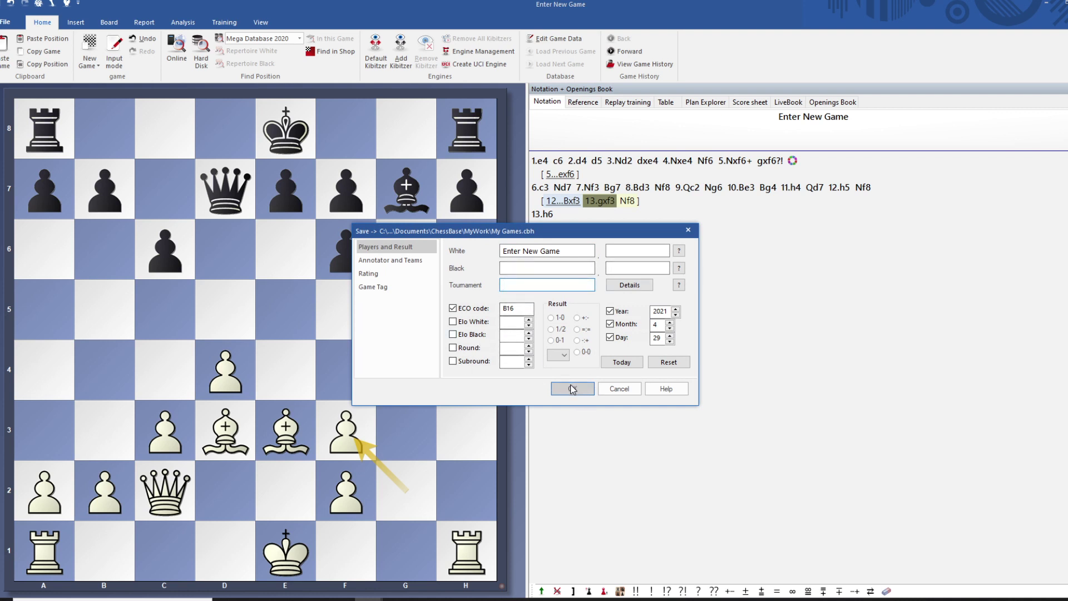
left_click_drag(542, 251, 476, 248)
left_click_drag(571, 253, 492, 253)
- Enter b for White, Black and tournament, save the game, and return to the database
type("b")
key("Tab")
type("b")
left_click(554, 268)
type("b")
key("Tab")
type("b")
key("Tab")
type("b")
left_click(573, 389)
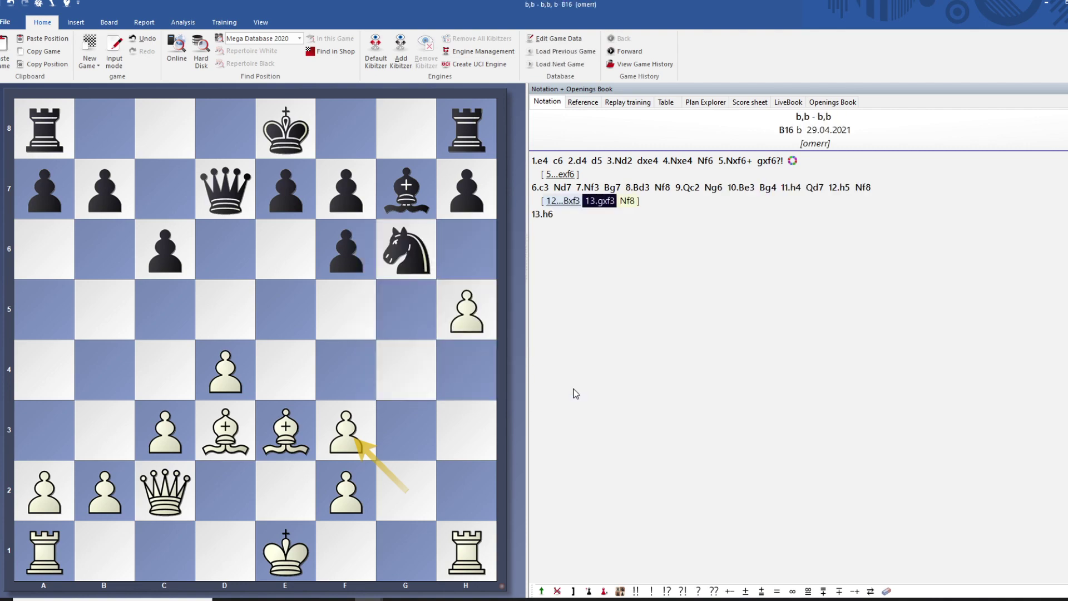
key("Escape")
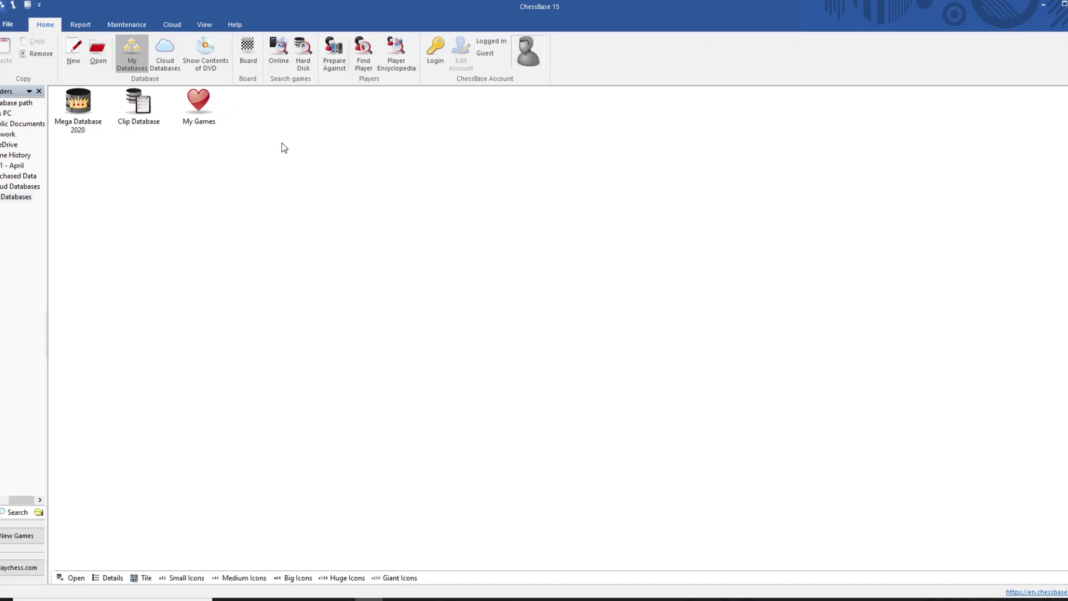
double_click(200, 103)
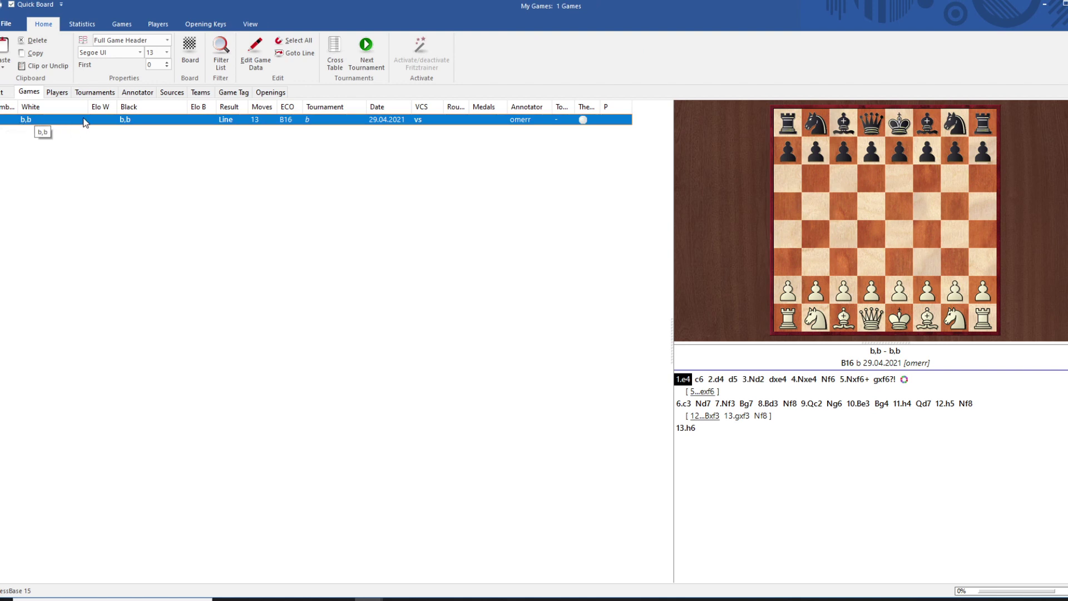
double_click(58, 128)
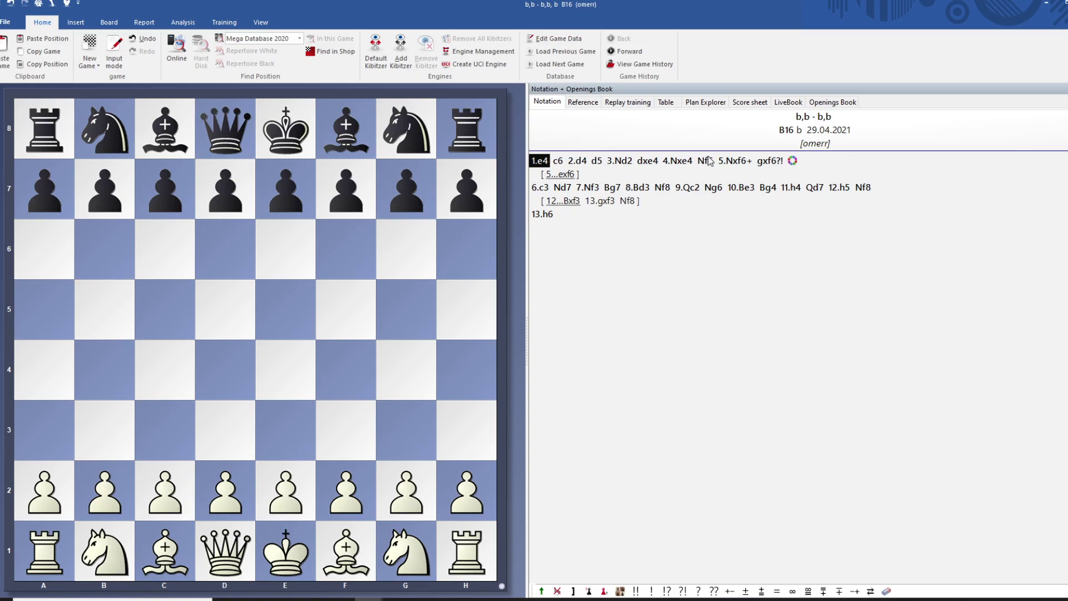
key("Escape")
key("Escape")
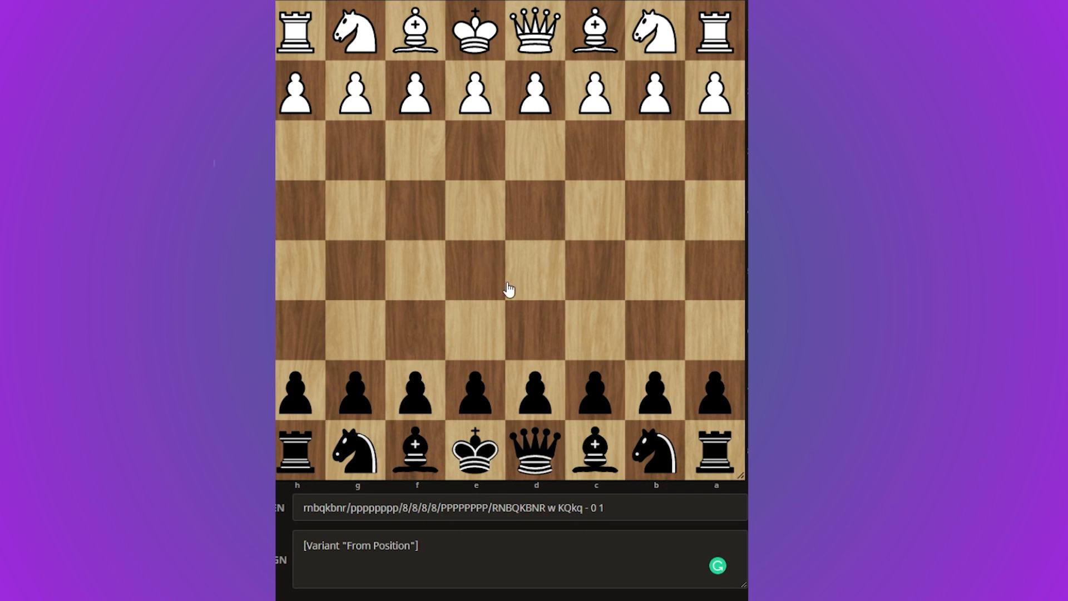
- Play 1.e4 c6 2.d4 d5, drawing arrows for the b1-c3 knight route and the e4 pawn
left_click_drag(477, 78, 476, 212)
left_click_drag(607, 400, 596, 329)
left_click_drag(535, 89, 535, 210)
left_click_drag(545, 372, 542, 286)
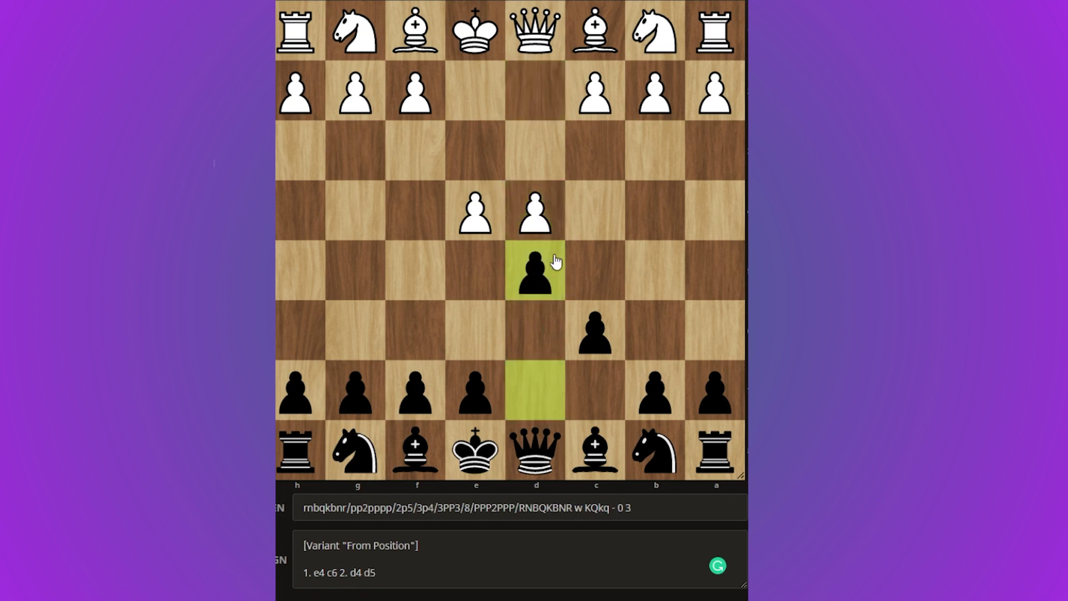
mouse_move(649, 35)
left_mouse_down()
mouse_move(597, 146)
mouse_move(548, 86)
mouse_move(648, 72)
mouse_move(606, 133)
mouse_move(548, 86)
left_mouse_up()
mouse_move(476, 212)
left_mouse_down()
mouse_move(475, 253)
mouse_move(543, 281)
left_mouse_up()
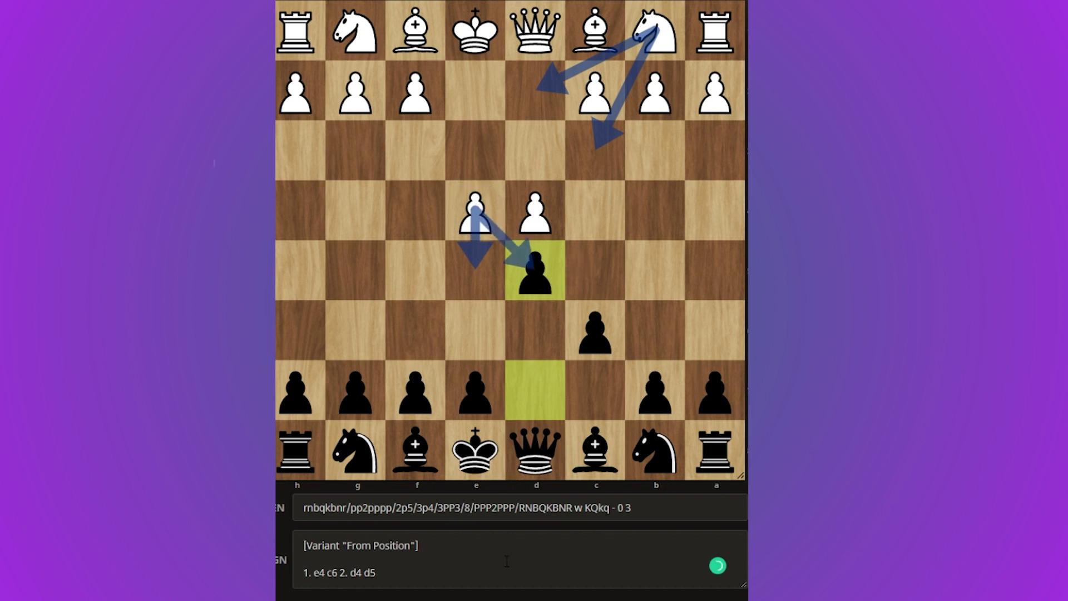
- Continue with 3.f3 dxe4 4.fxe4, then begin moving Black's e7 pawn
left_click_drag(420, 100, 427, 161)
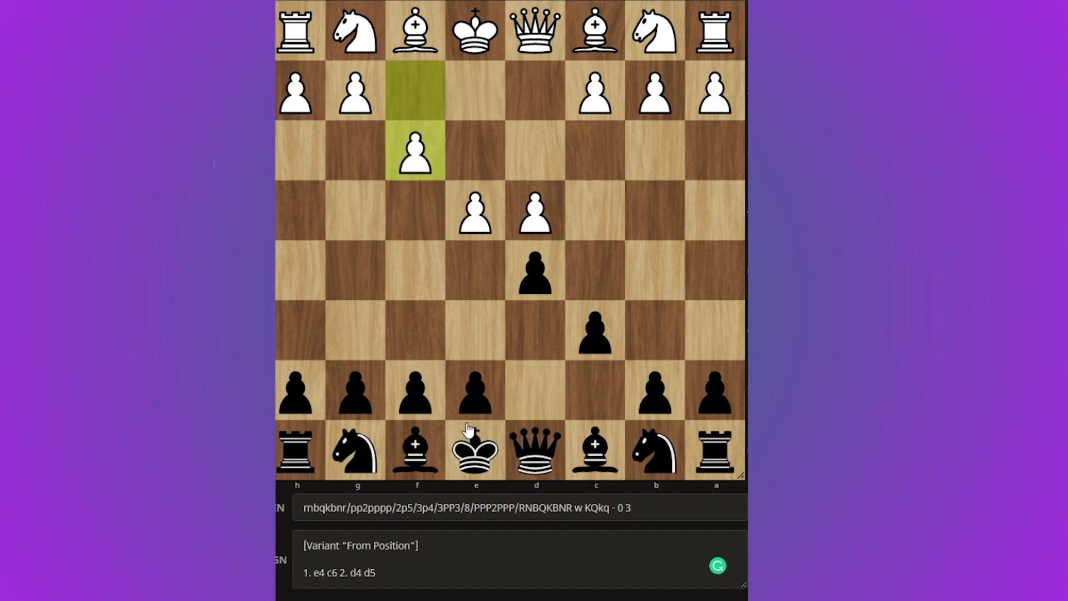
left_click(421, 157)
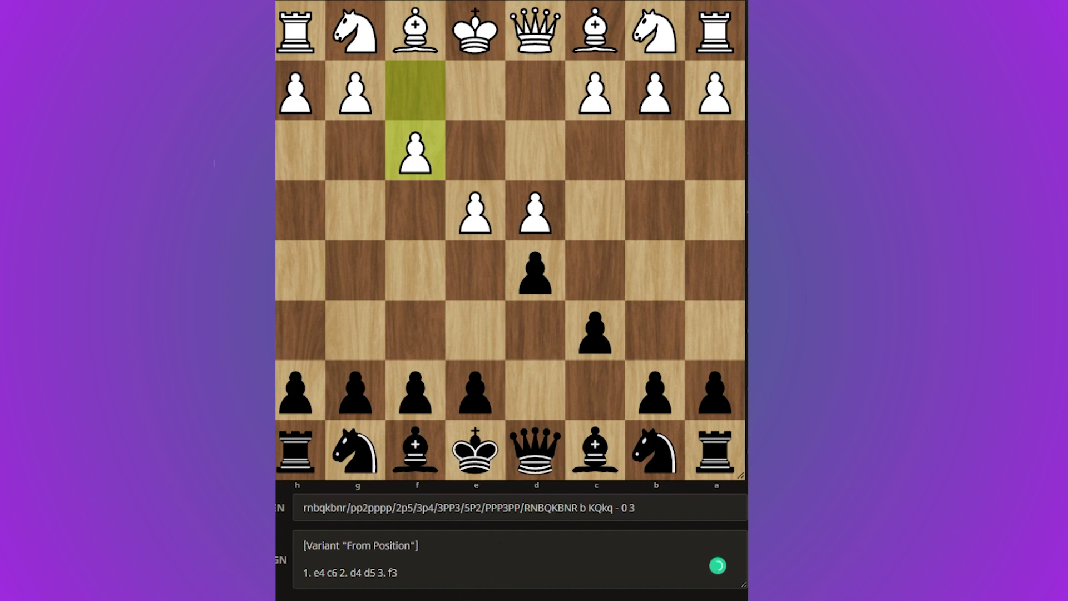
left_click(531, 272)
left_click_drag(531, 272, 453, 183)
left_click_drag(414, 153, 476, 212)
left_click_drag(486, 367, 478, 271)
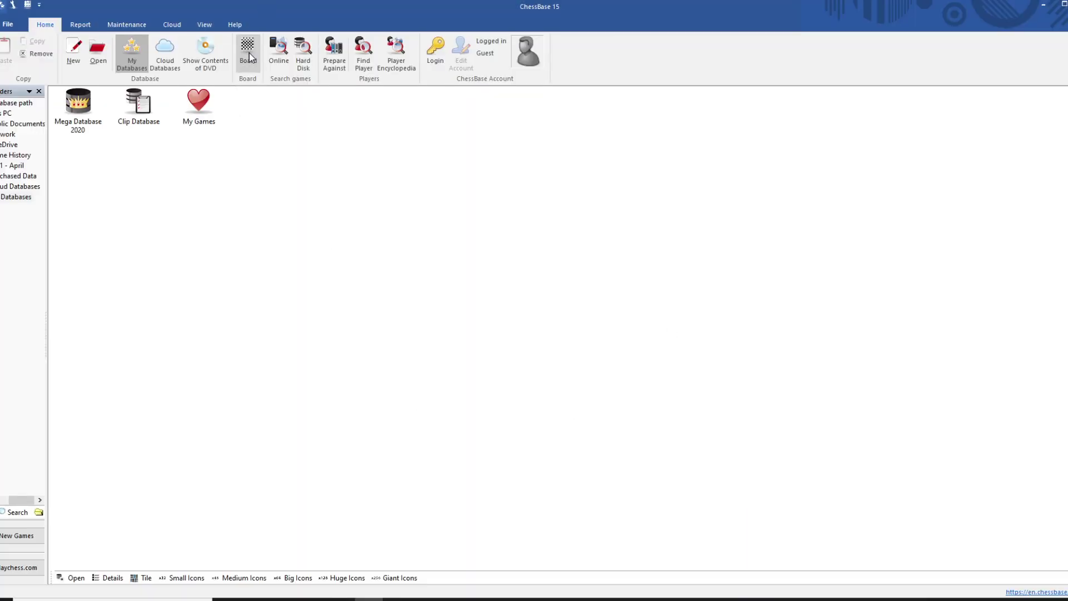
- Open a new game board flipped to Black's side and enter 1.e4 c6 2.d4 d5 3.f3
left_click(247, 56)
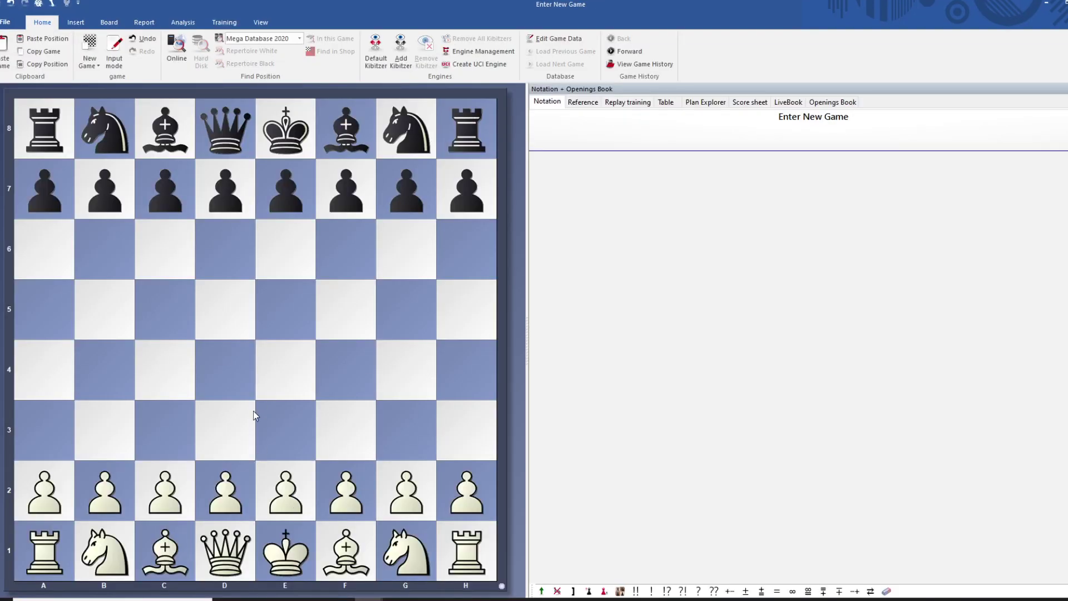
key("ctrl+f")
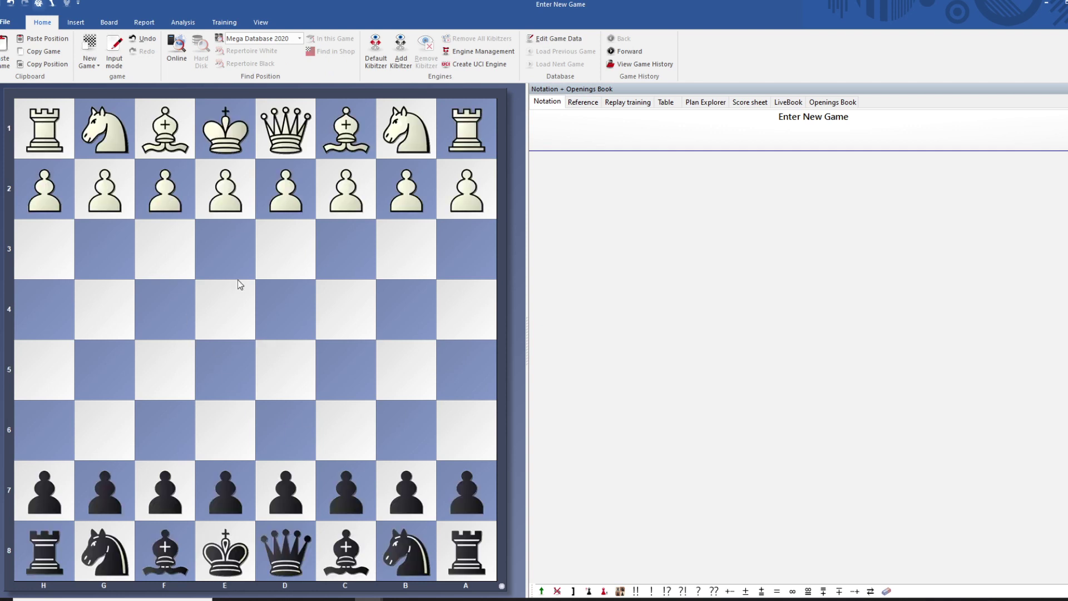
left_click(234, 317)
left_click_drag(337, 484, 346, 430)
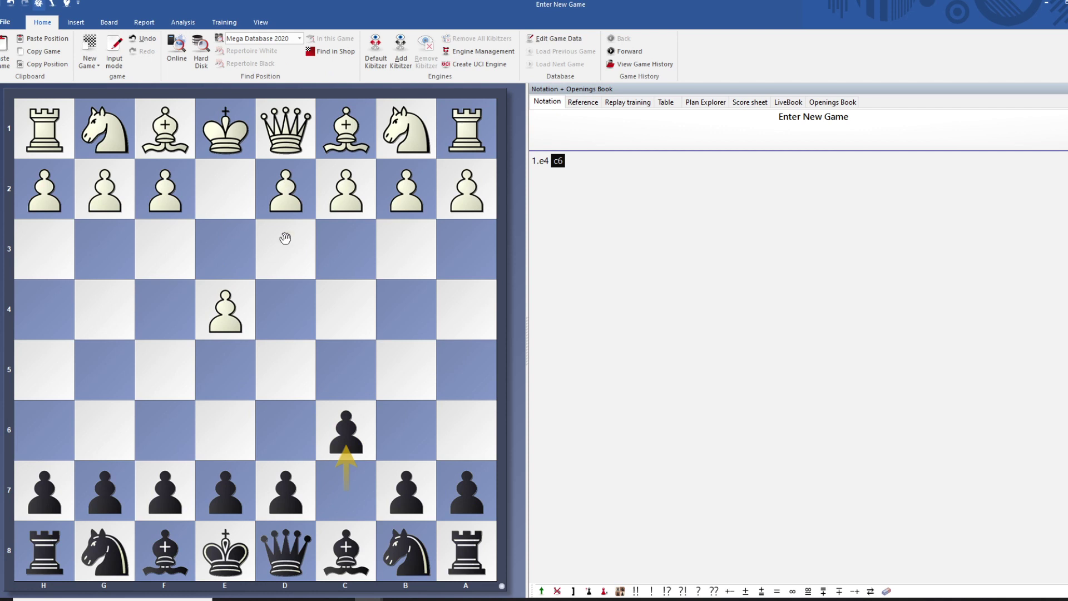
left_click(286, 309)
left_click(289, 393)
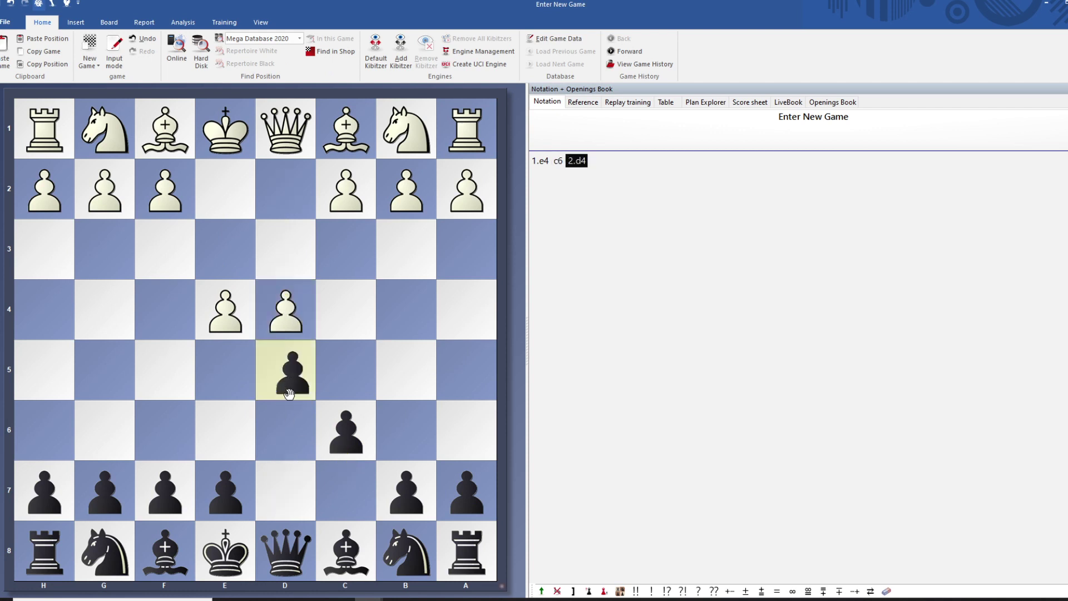
left_click(167, 247)
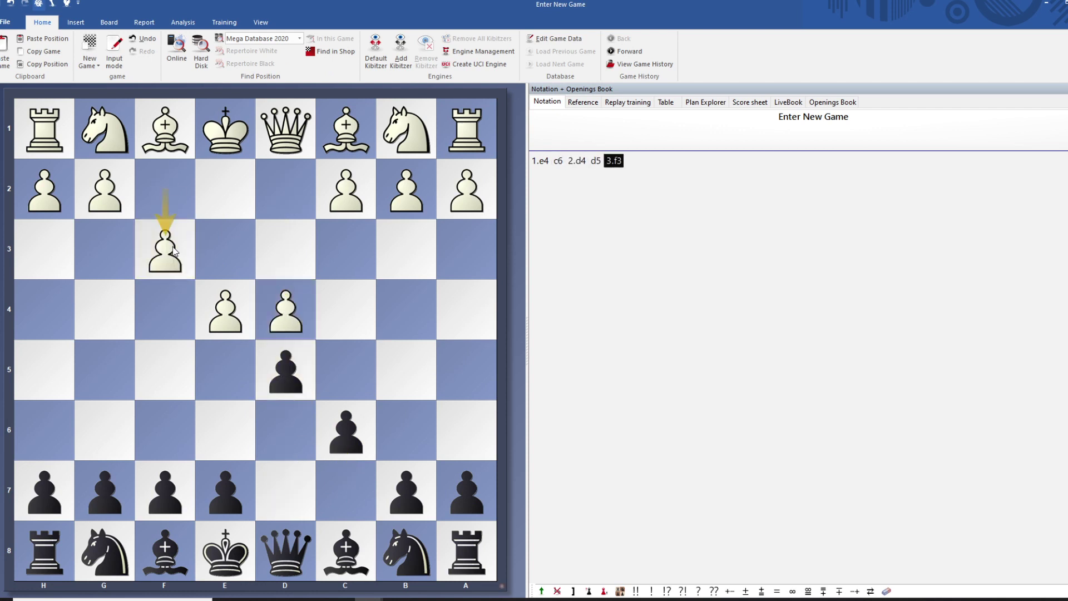